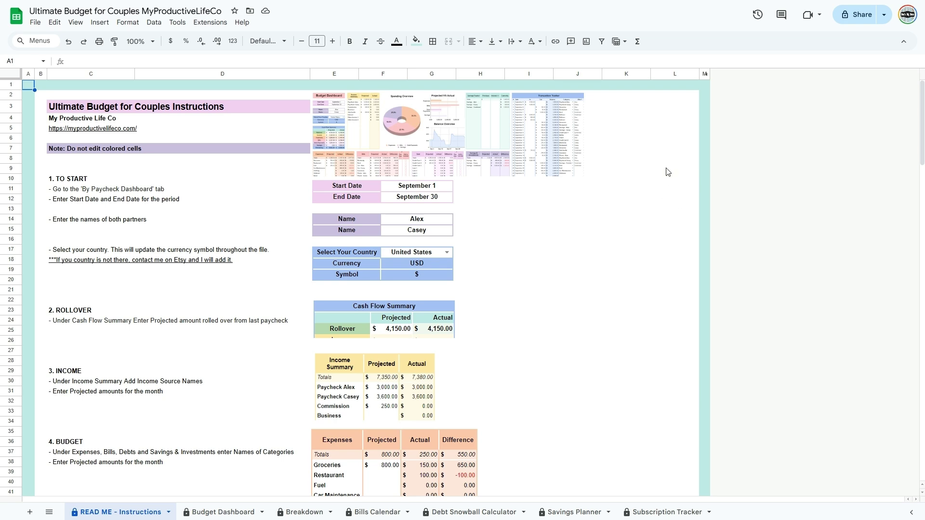
Scroll the MyProductiveLifeCo home page and open Contact Us from the footer's Quick links
mouse_move(922, 102)
left_mouse_down()
mouse_move(921, 264)
mouse_move(921, 99)
left_mouse_up()
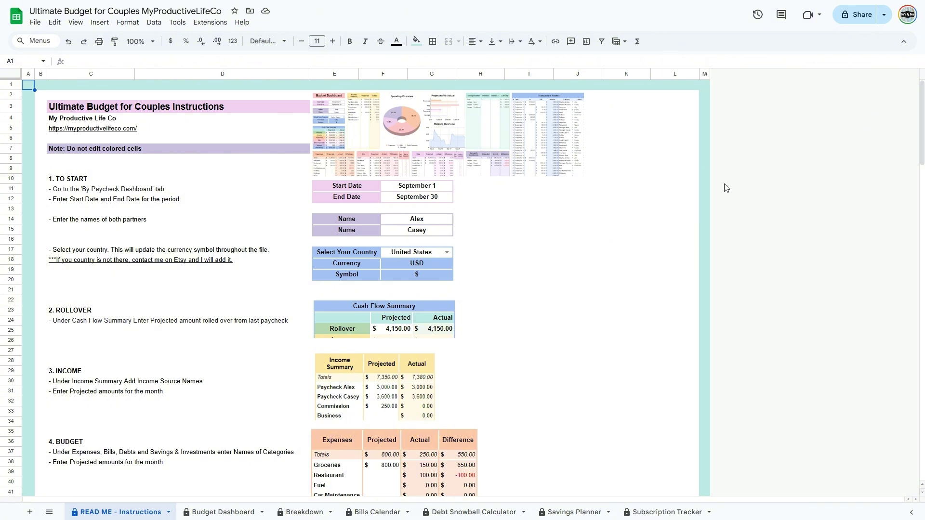
mouse_move(84, 132)
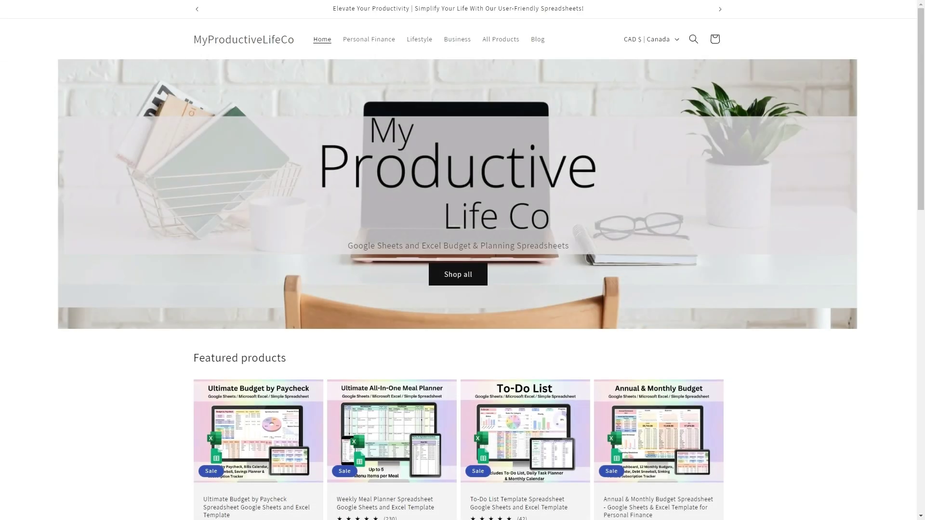
left_click_drag(922, 102, 921, 407)
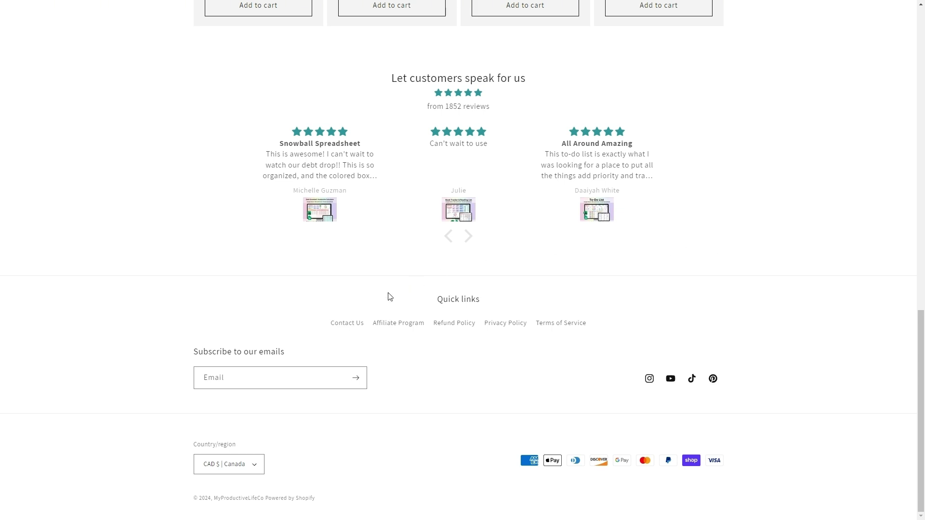
left_click(347, 324)
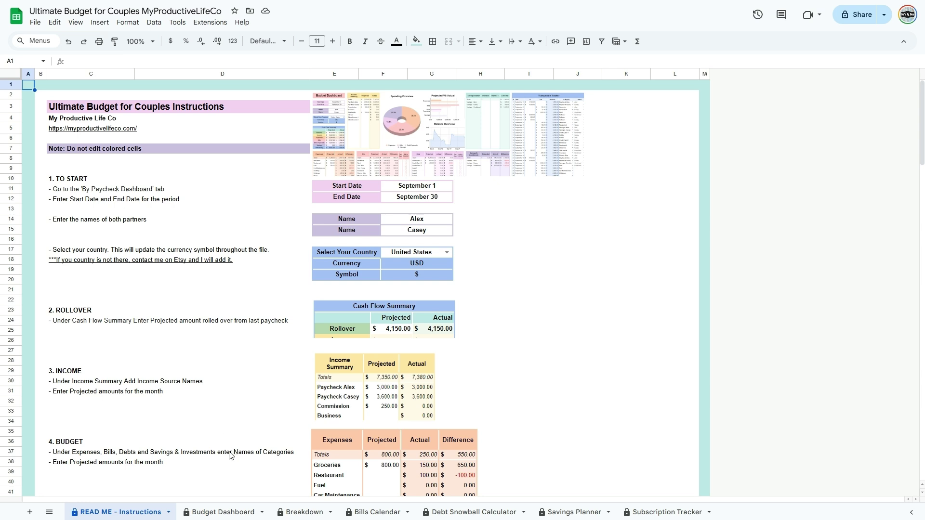
Browse the Budget Dashboard, Breakdown, Bills Calendar, Debt Snowball, Savings Planner and Subscription Tracker sheets
left_click(220, 512)
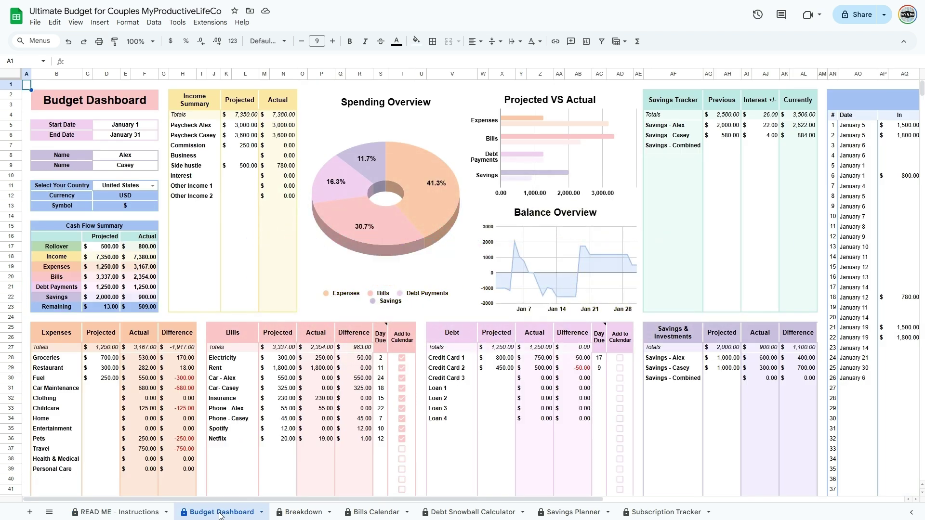
left_click(294, 512)
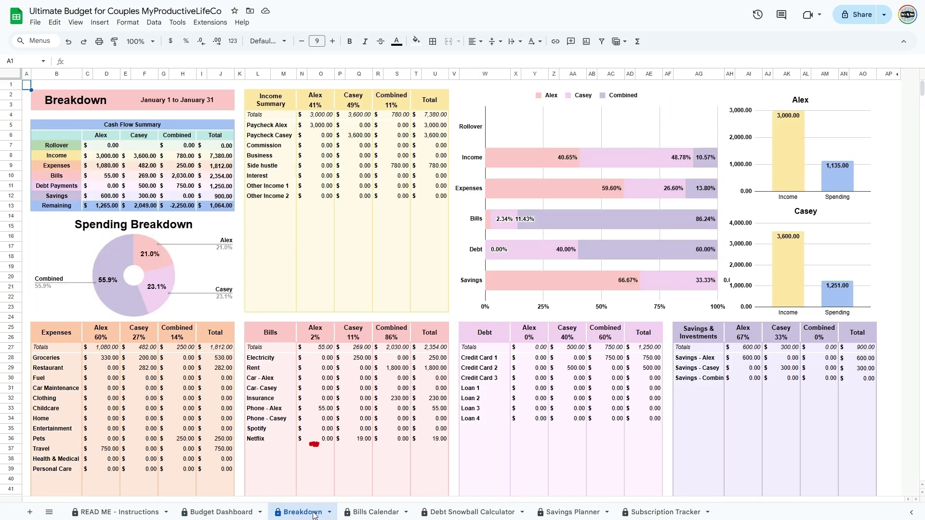
left_click(361, 513)
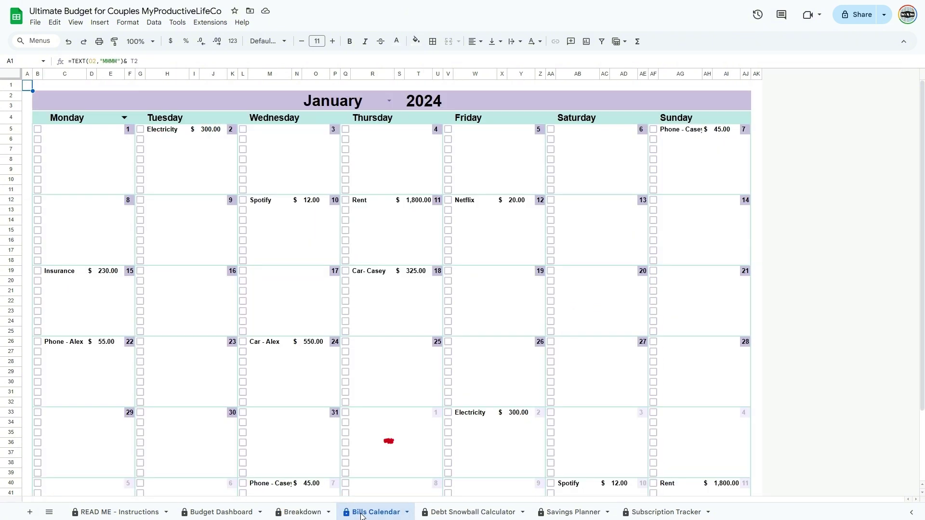
left_click(463, 513)
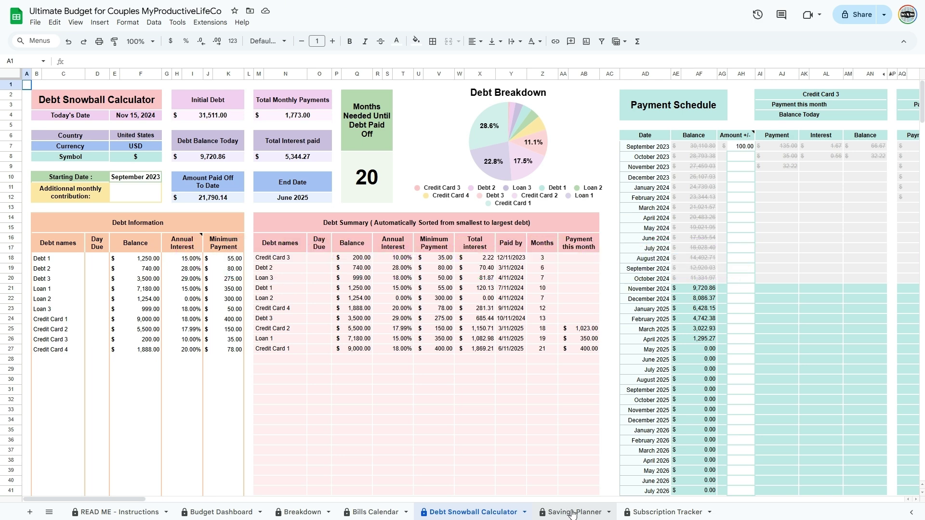
left_click(572, 512)
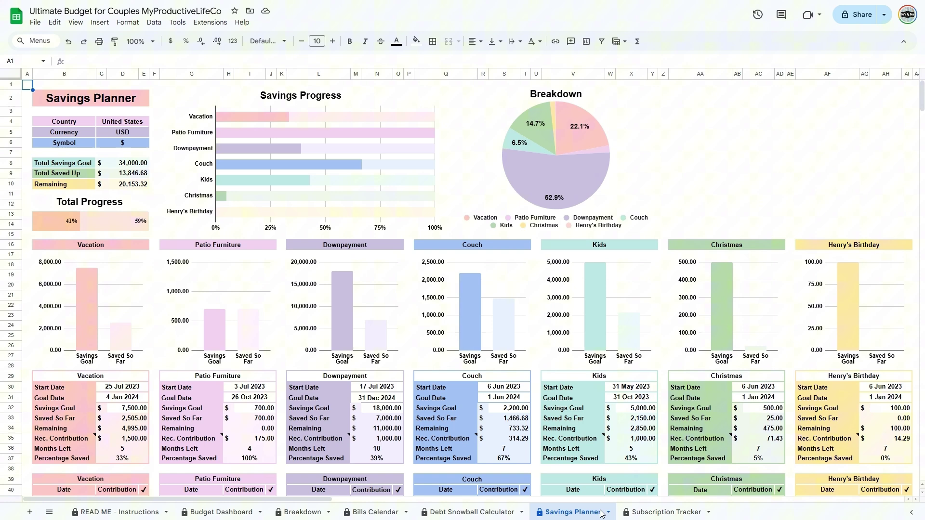
left_click(653, 513)
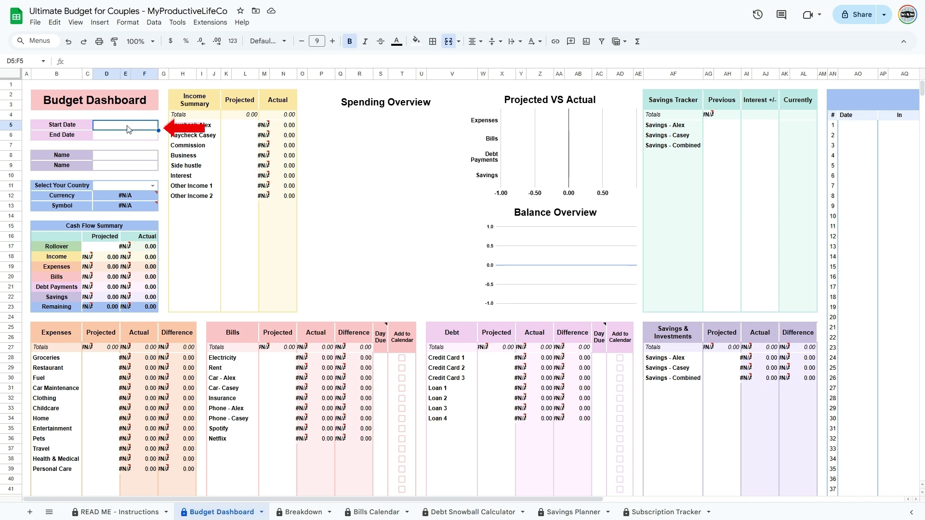
Set the dashboard's Start Date to Jan 1 and End Date to Jan 31
type("Jan 1")
key("Return")
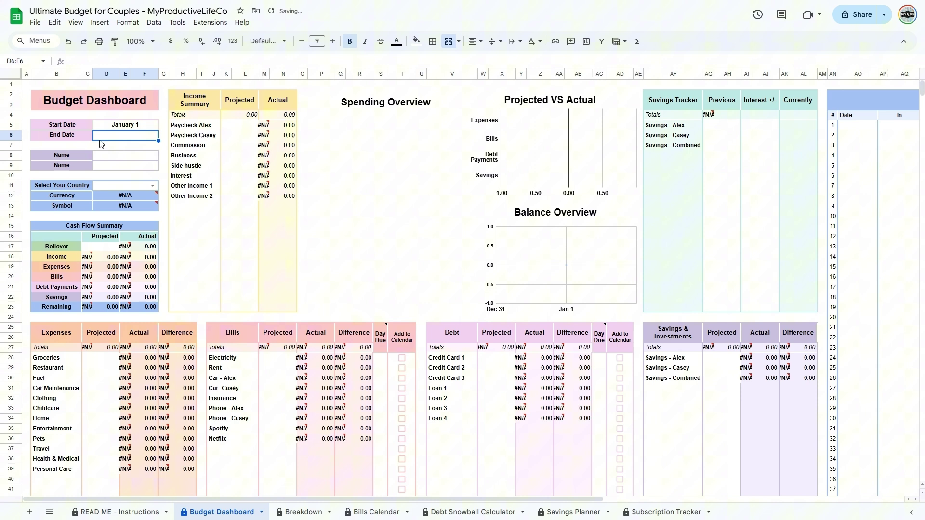
type("jan31")
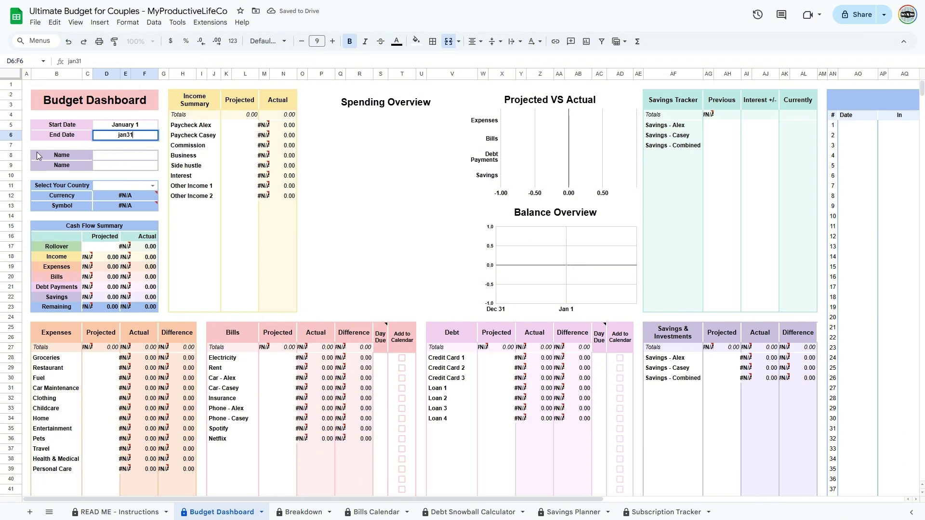
key("Return")
Enter both partners' names in the two Name cells
left_click(110, 159)
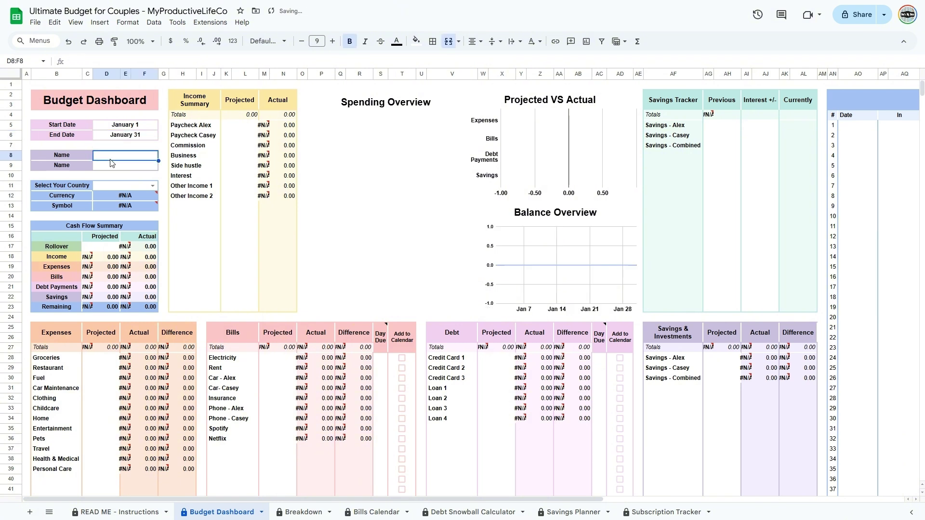
type("Alex")
left_click(111, 162)
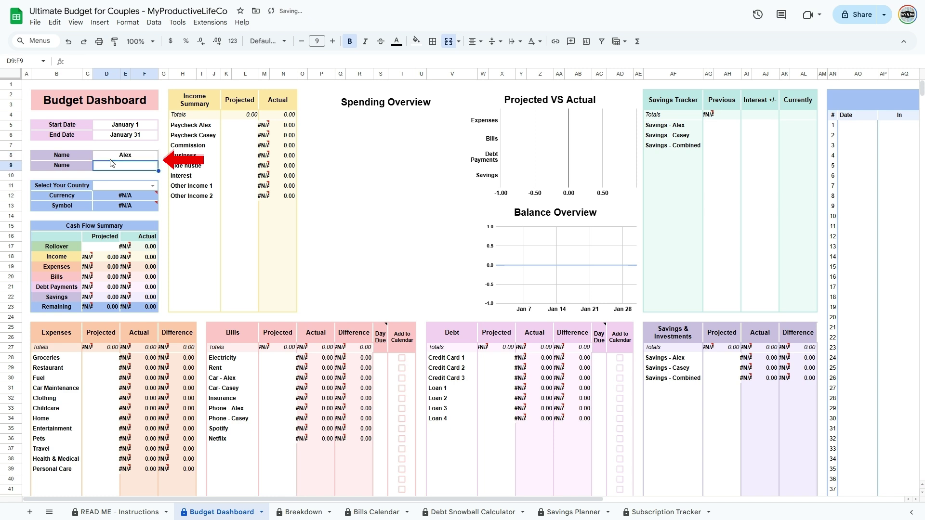
type("Casey")
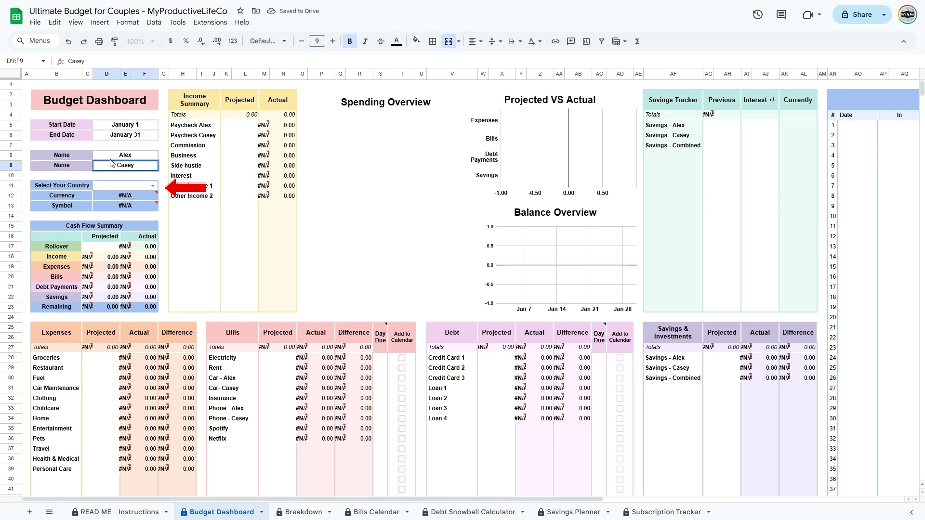
key("Return")
left_click(153, 187)
left_click_drag(166, 215, 155, 436)
Choose United States as the country for USD $, and cancel the protected Currency cell warning
scroll(155, 436, "down", 3)
left_click(154, 439)
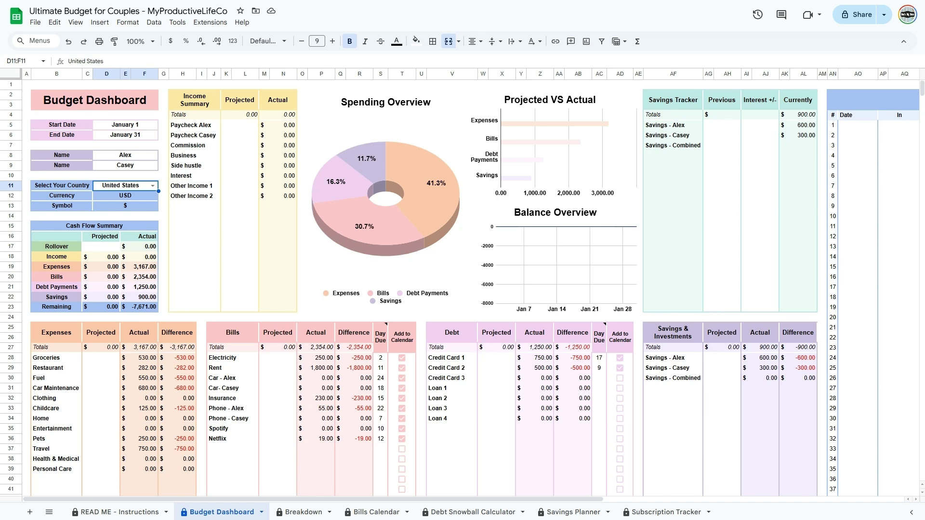
left_click(121, 198)
double_click(121, 198)
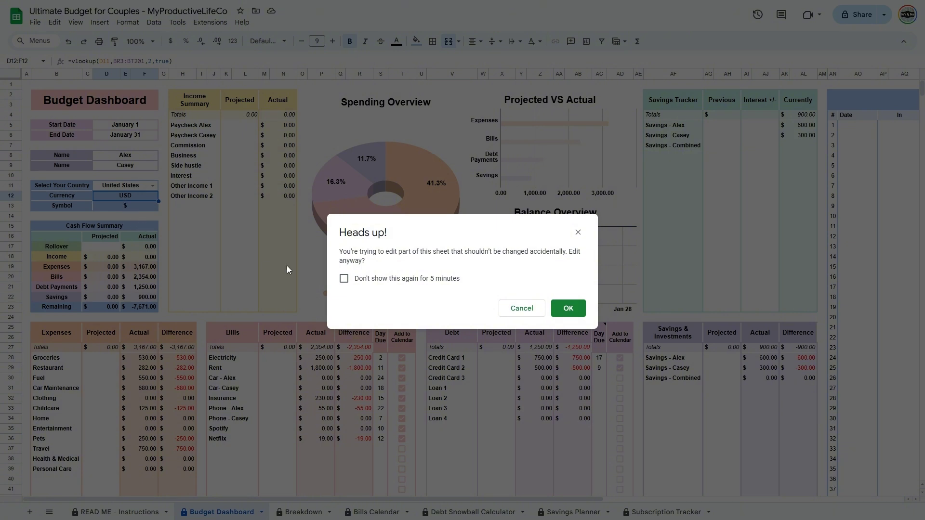
left_click(513, 313)
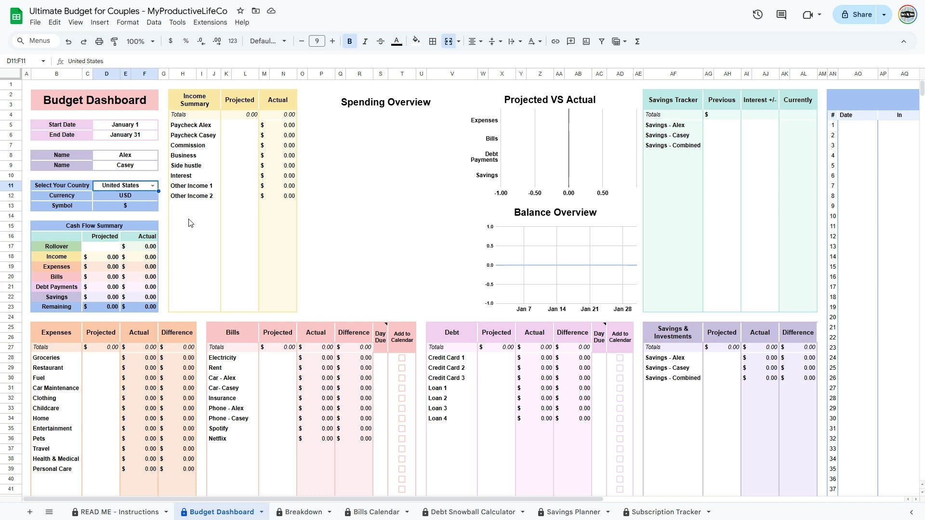
Enter 500 as the projected Rollover and inspect the actual rollover formula
left_click(101, 247)
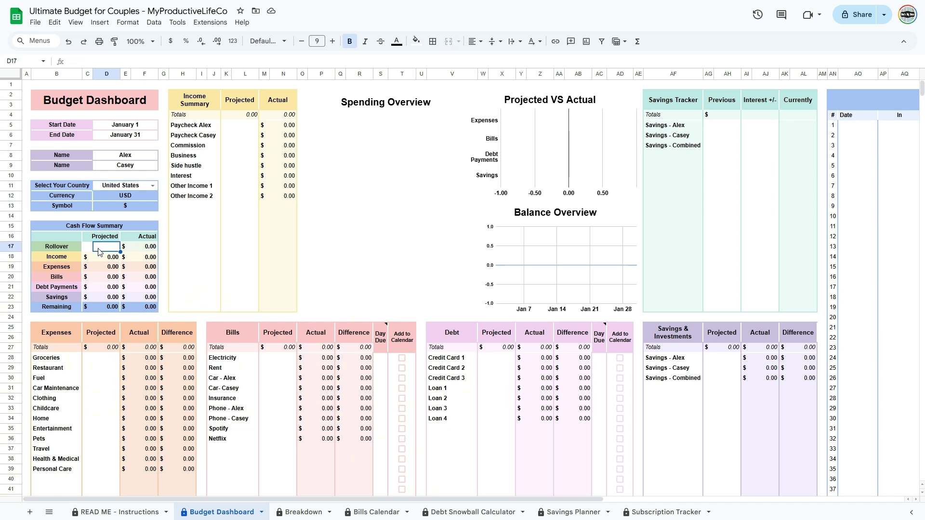
type("500")
key("Return")
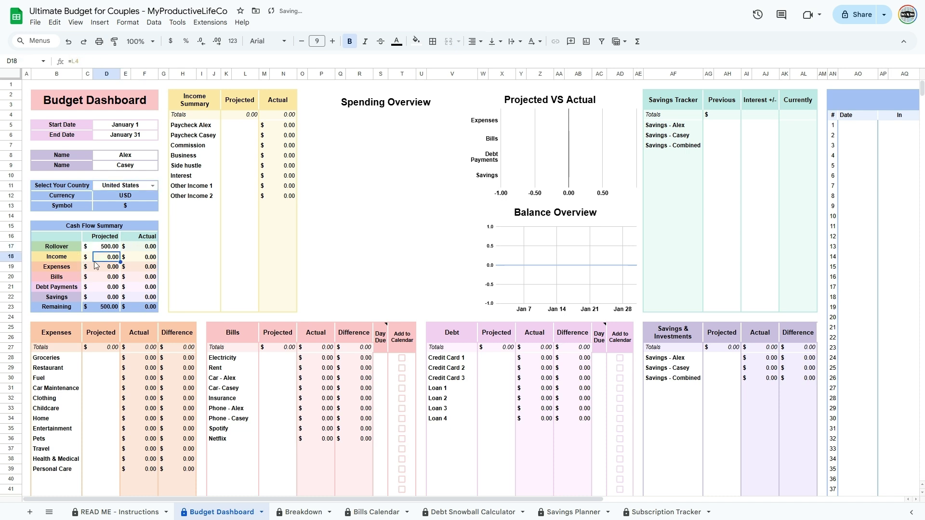
left_click(153, 249)
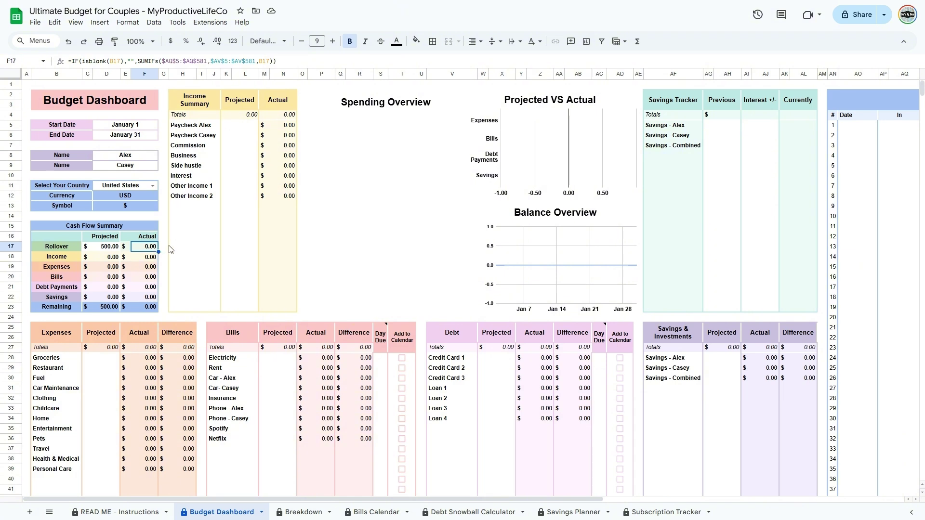
left_click(247, 127)
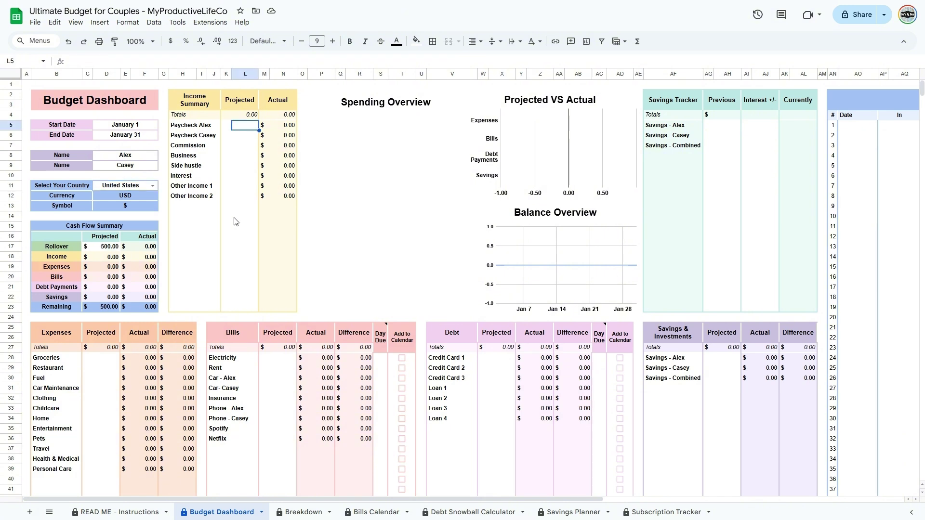
Enter projected paychecks of 3,000 and 3,600, commission 250 and side hustle 500
type("3000")
key("Return")
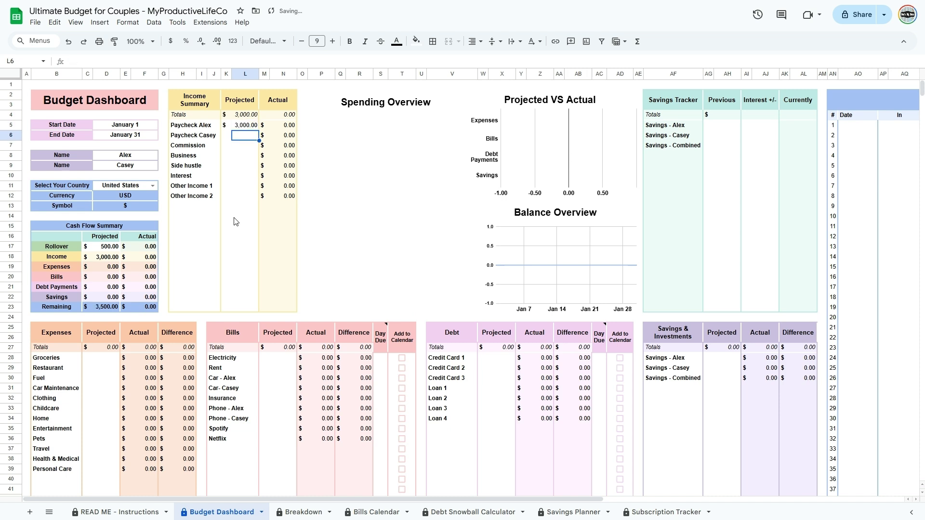
type("3600")
key("Return")
type("250")
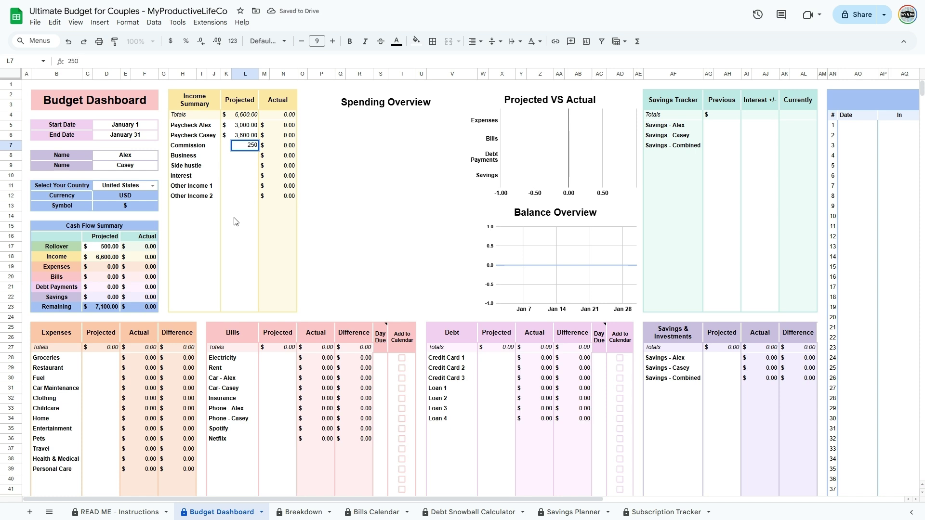
key("Return")
key("Return")
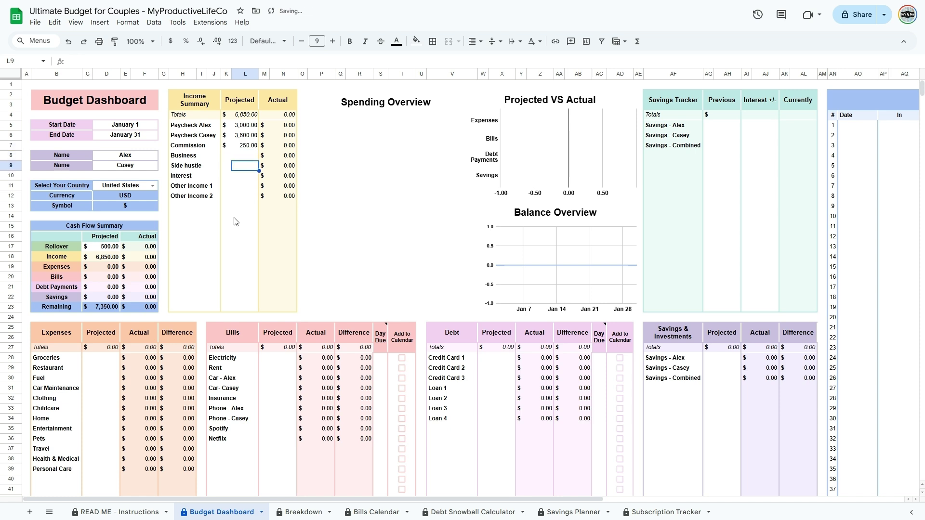
type("500")
key("Return")
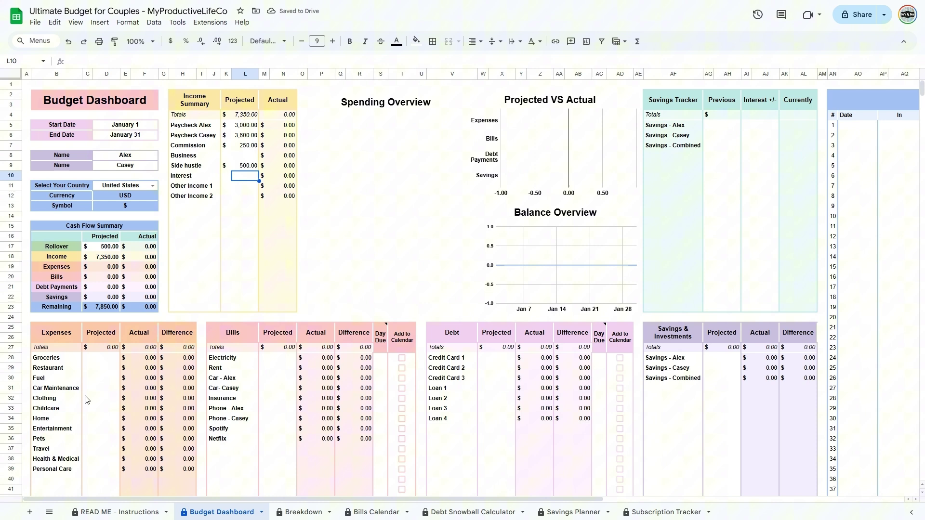
Project expenses of 700 for Groceries, 300 for Restaurant and 250 for Fuel
left_click(105, 359)
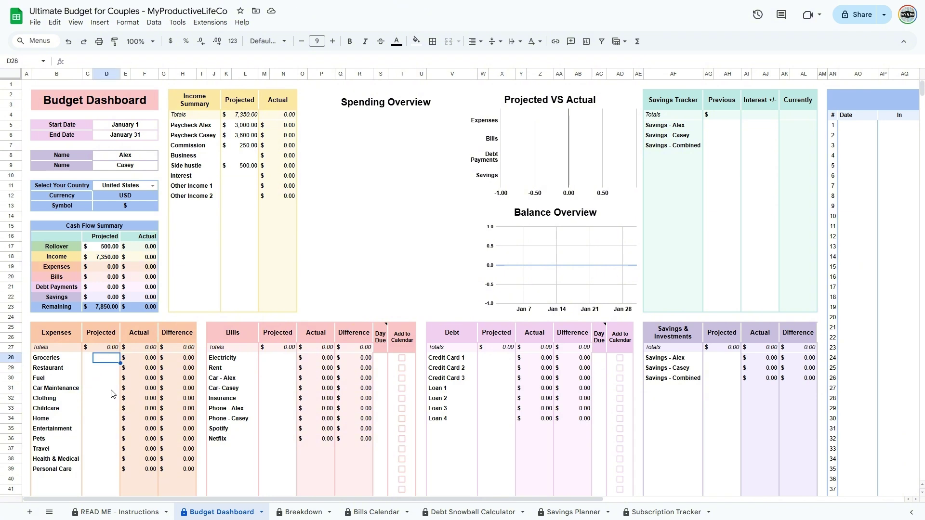
type("700")
key("Return")
type("300")
key("Return")
type("250")
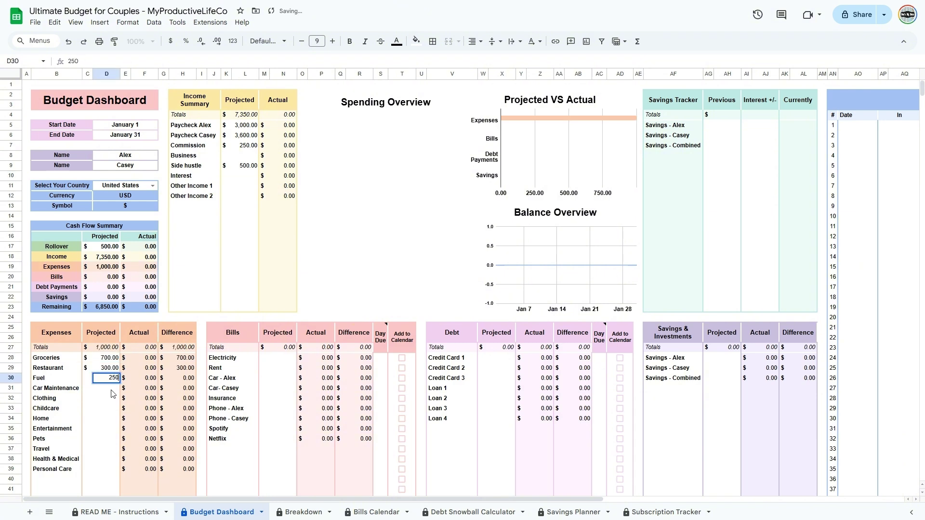
key("Return")
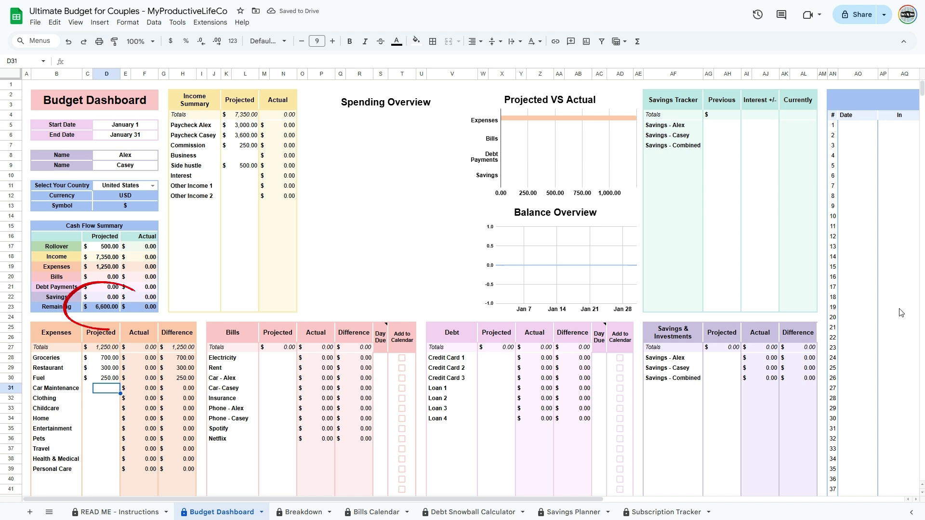
Project bills of 300 Electricity, 1,800 Rent, and car payments of 550 and 325
left_click(283, 359)
type("300")
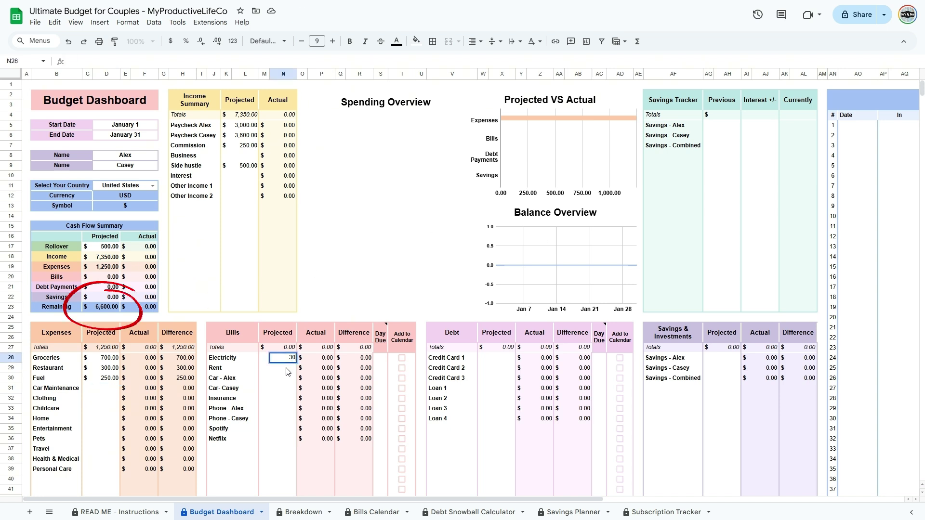
key("Return")
type("1800")
key("Return")
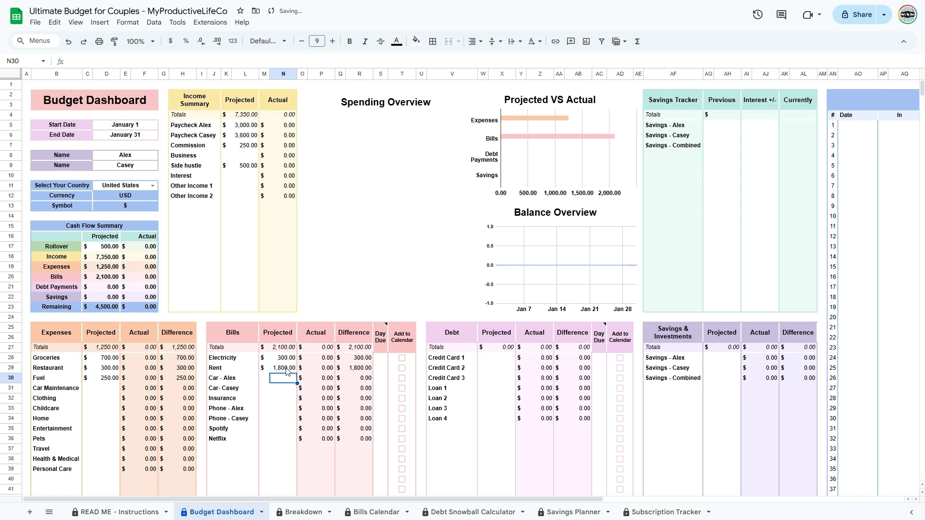
type("550")
key("Return")
type("325")
key("Return")
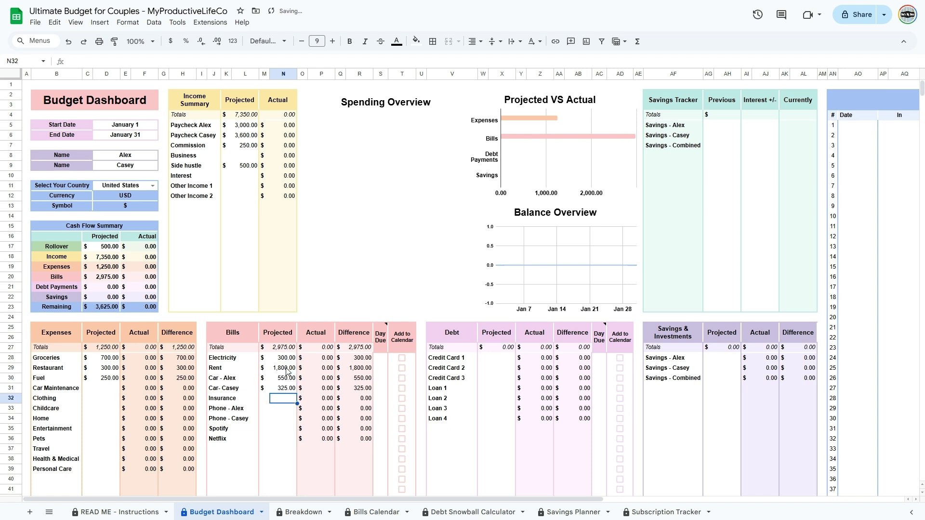
Project 230 Insurance, phone bills of 55 and 45, Spotify 12 and Netflix 20
type("230")
key("Return")
type("55")
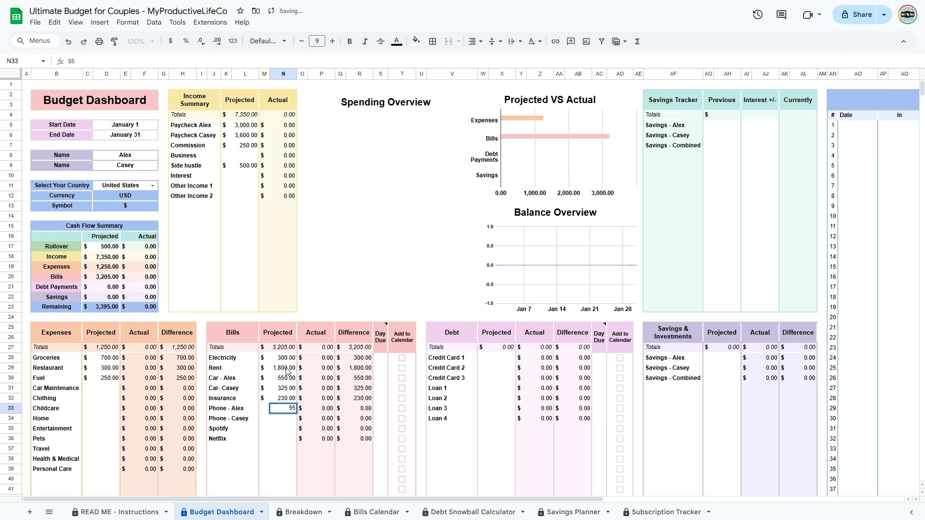
key("Return")
type("45")
key("Return")
type("12")
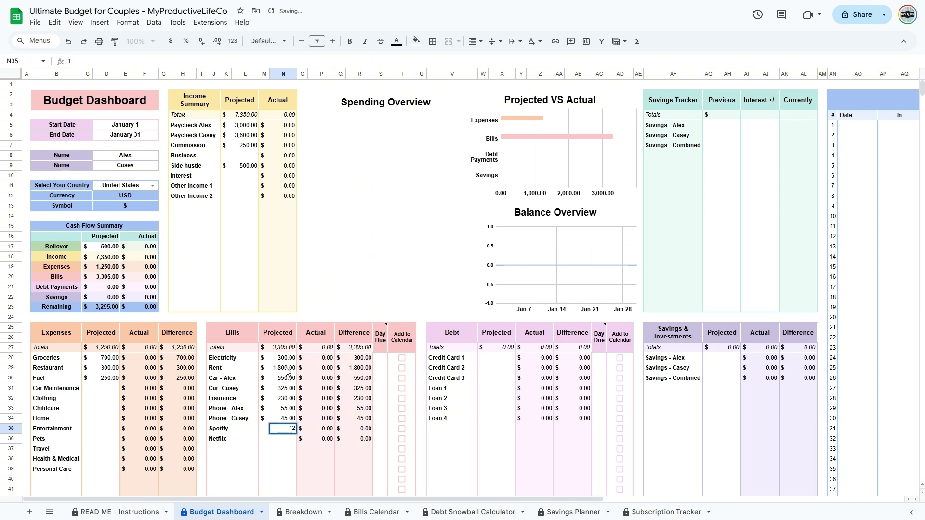
key("Return")
type("20")
key("Return")
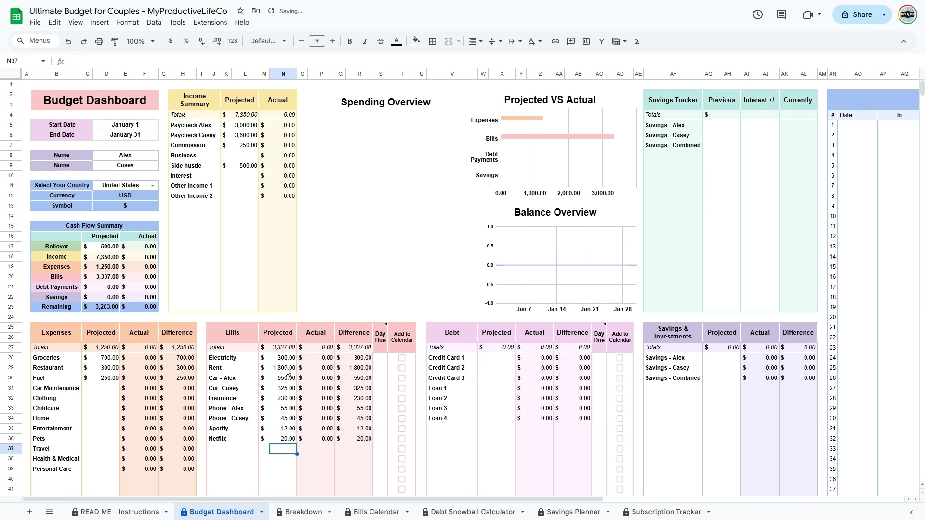
Project debt payments of 800 for Credit Card 1 and 450 for Credit Card 2
left_click(502, 359)
type("800")
key("Return")
type("450")
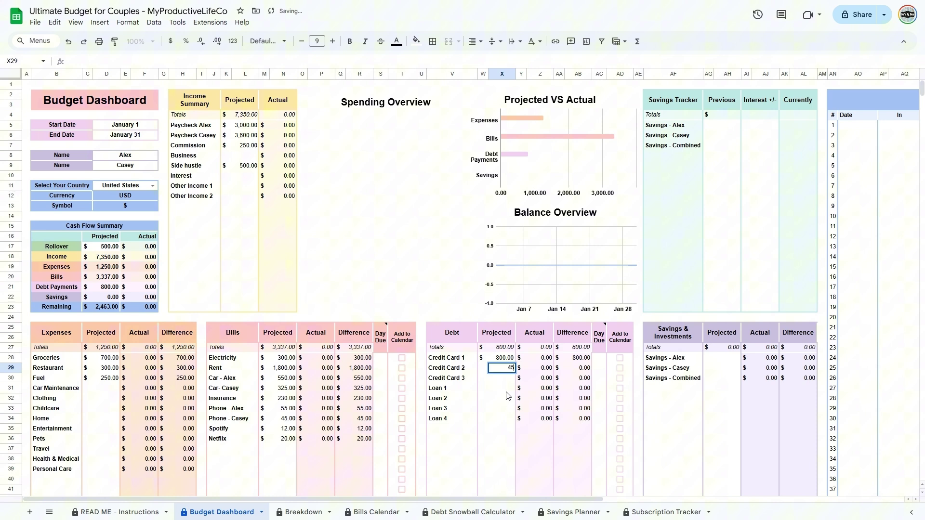
key("Return")
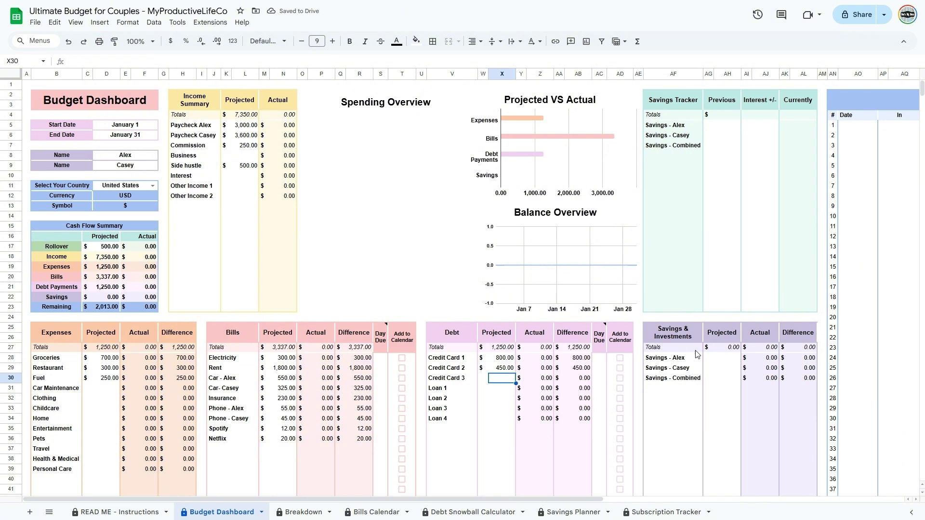
Project savings of 1,000 for each partner
left_click(727, 358)
type("1000")
key("Return")
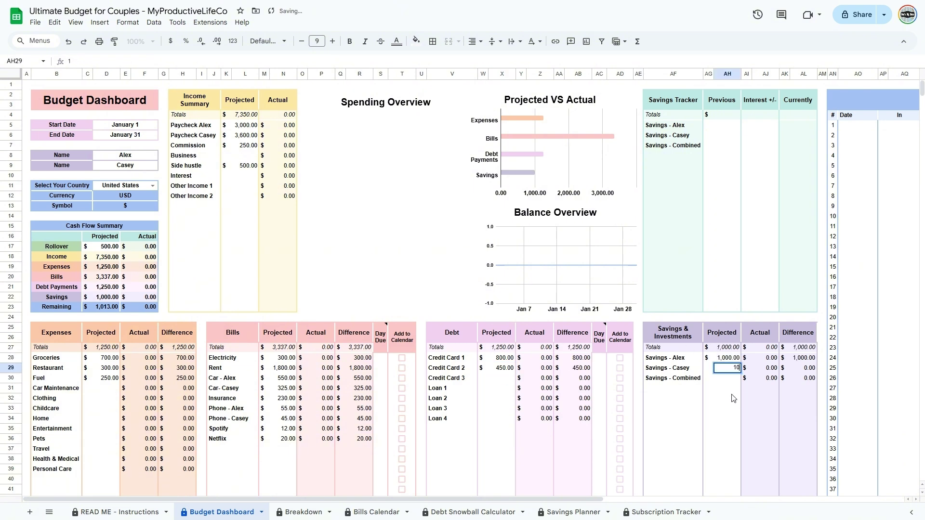
type("1000")
key("Return")
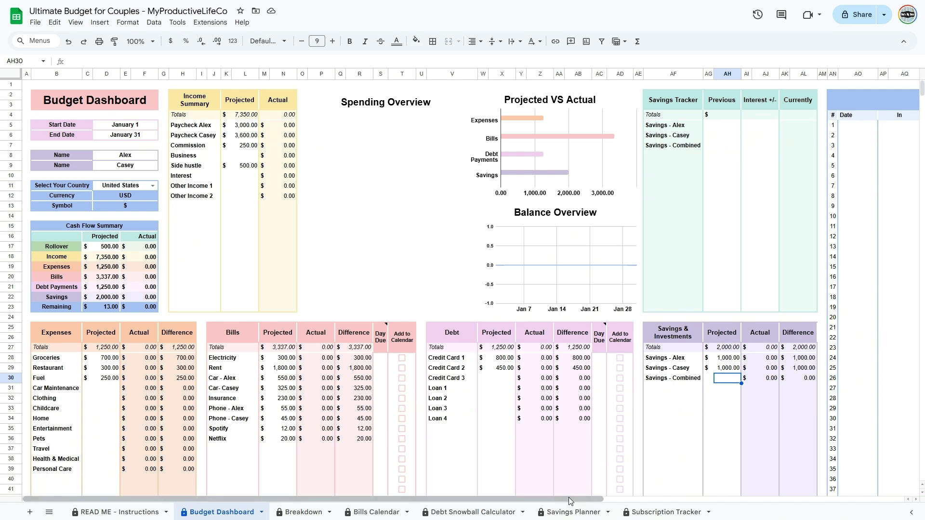
Log a January 5 income of 1,500.00 as the first partner's paycheck
left_click_drag(572, 497, 873, 497)
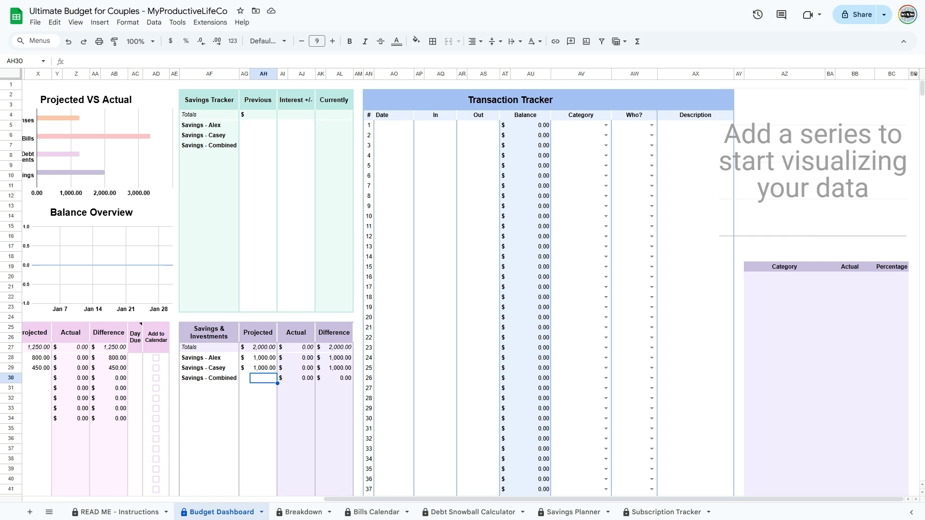
left_click(399, 126)
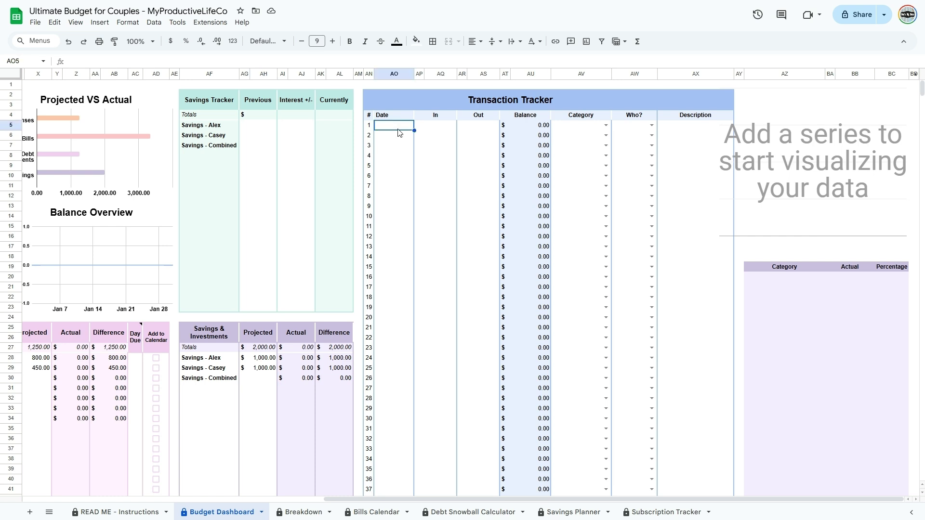
type("jan 5")
key("Tab")
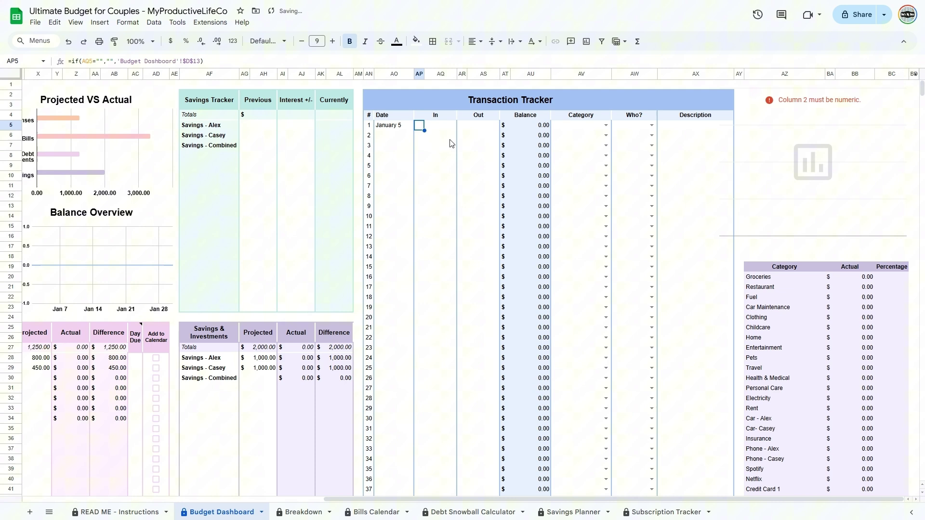
left_click(443, 129)
type("1500")
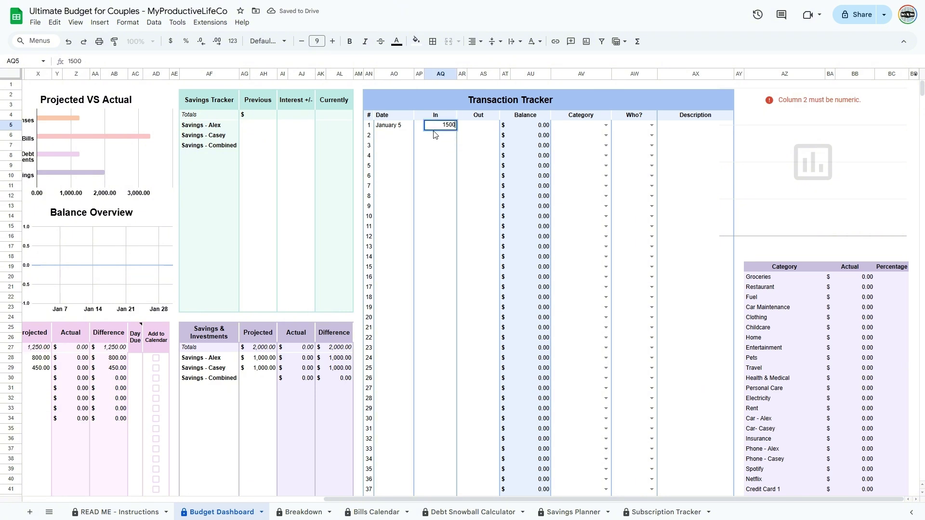
key("Tab")
key("Tab")
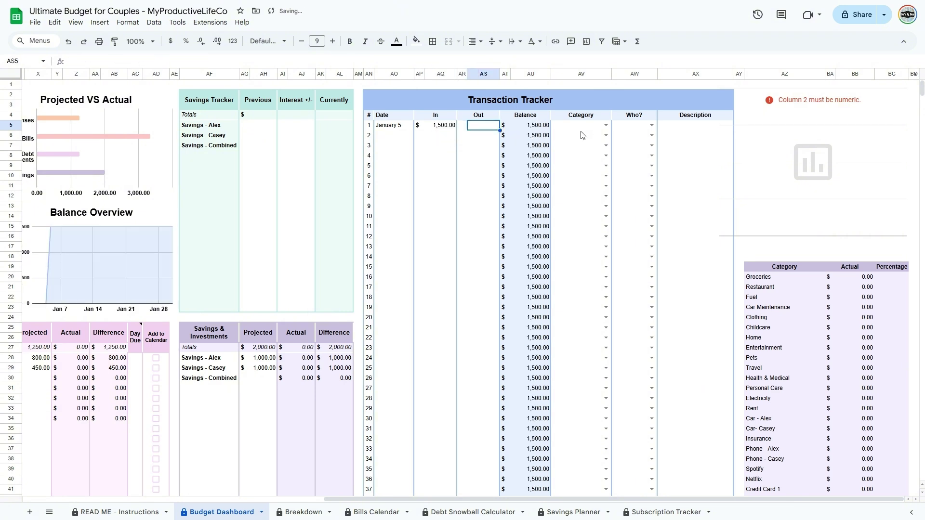
left_click(606, 127)
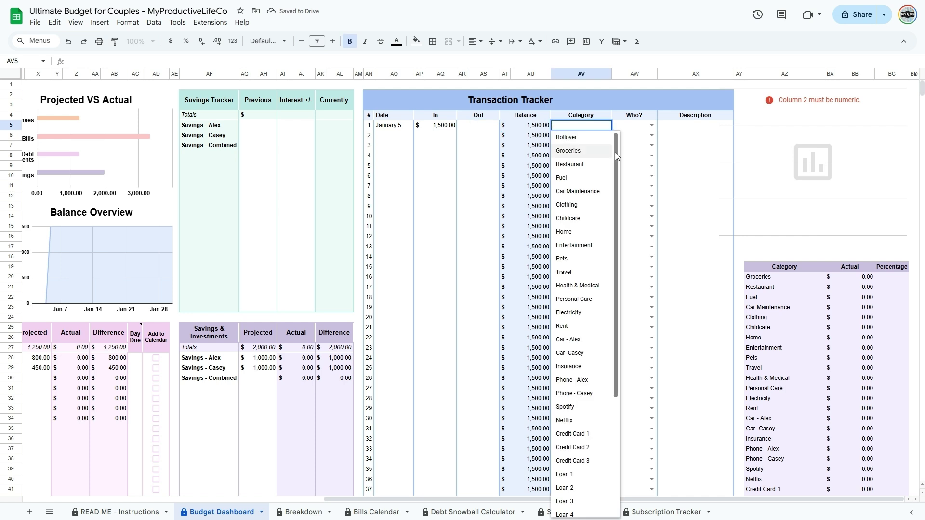
left_click_drag(614, 152, 618, 282)
left_click(576, 402)
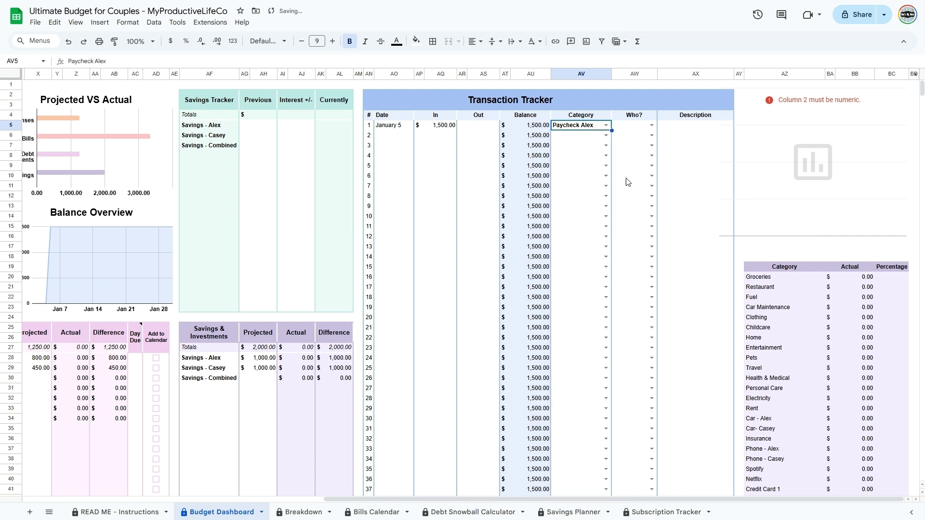
left_click(626, 129)
left_click(651, 125)
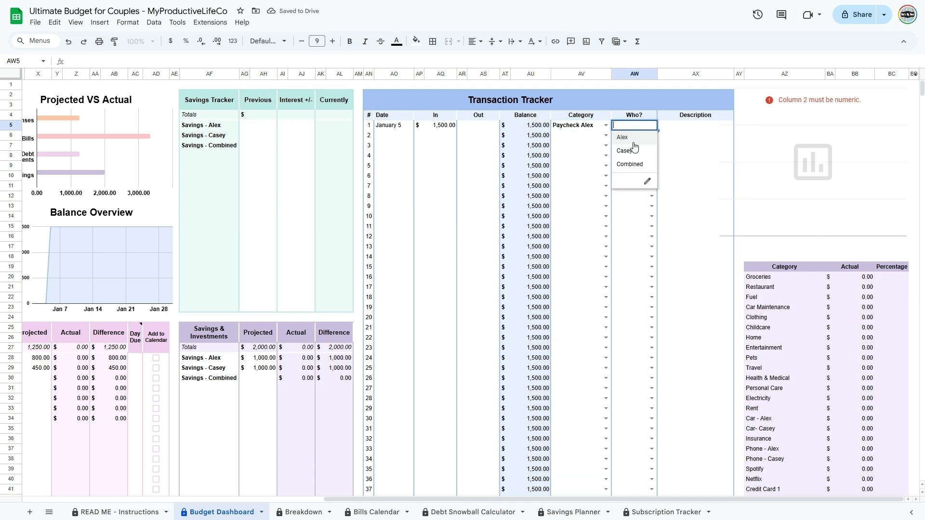
left_click(632, 139)
Log a 1/5 income of 1,800.00 as the second partner's paycheck
left_click(394, 138)
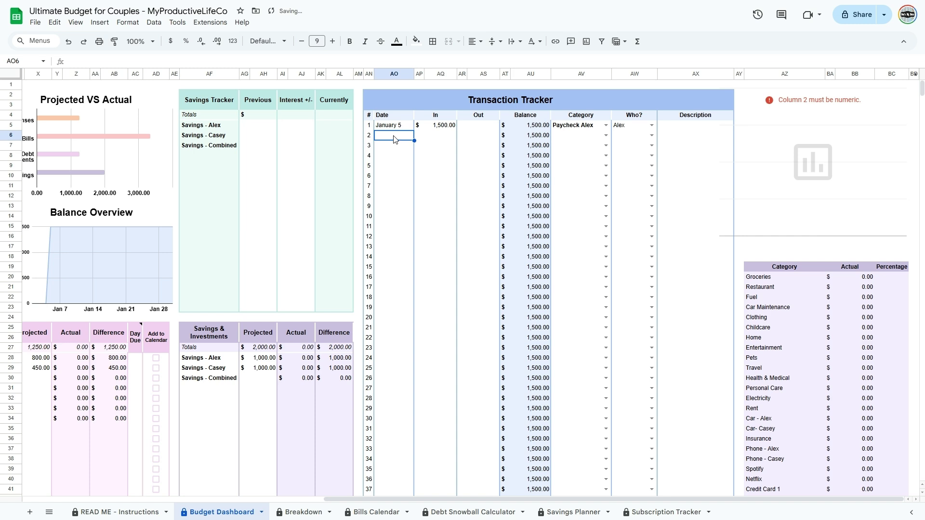
type("1/5")
key("Tab")
type("1800")
key("Return")
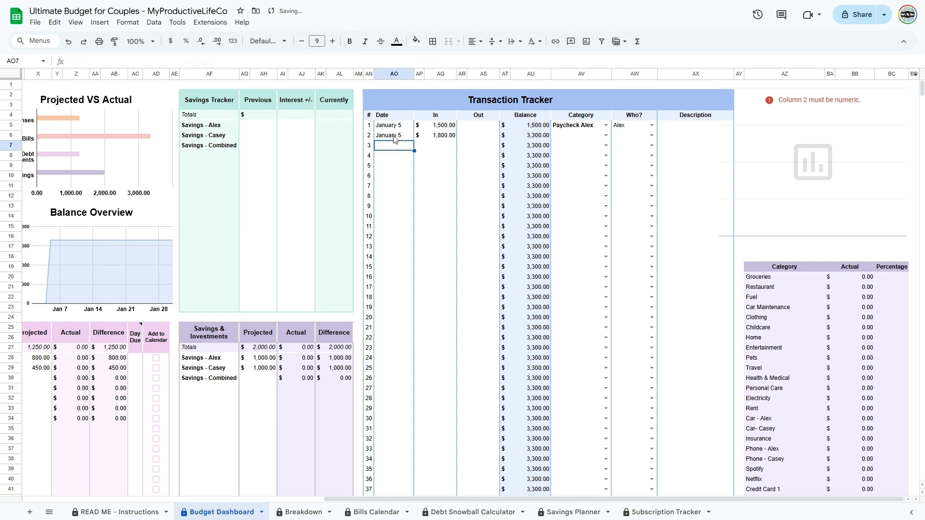
left_click(603, 136)
scroll(585, 337, "down", 3)
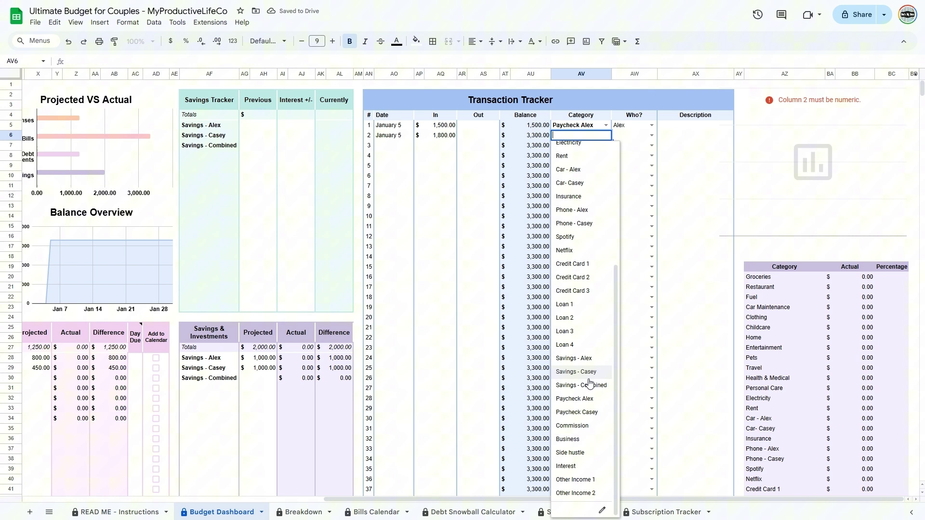
left_click(577, 412)
left_click(634, 136)
left_click(621, 159)
Log January 6 expenses: 180 Groceries for the first partner, 82 Restaurant for the second
left_click(388, 151)
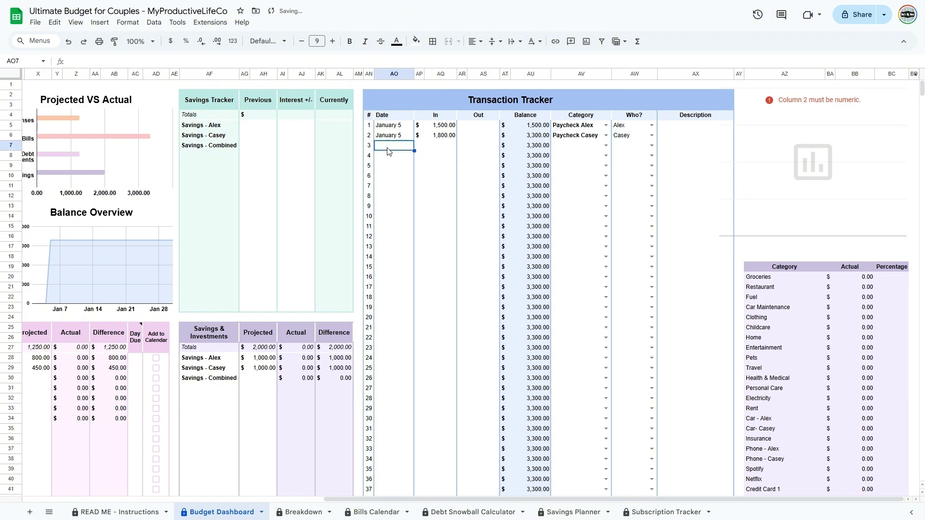
type("jan6")
left_click(467, 148)
type("180")
left_click(606, 146)
left_click(574, 157)
left_click(651, 145)
left_click(623, 157)
left_click(389, 162)
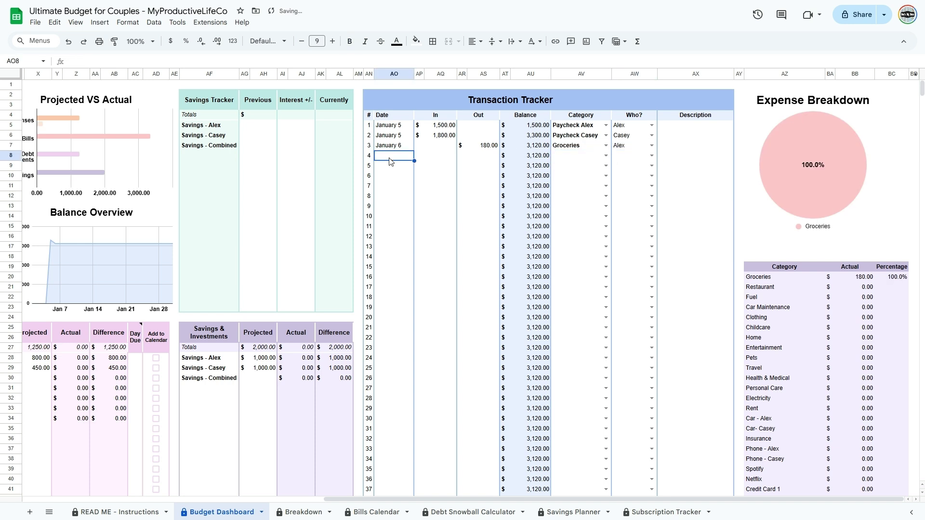
type("jan6")
left_click(479, 156)
type("82")
left_click(605, 156)
left_click(573, 177)
left_click(635, 157)
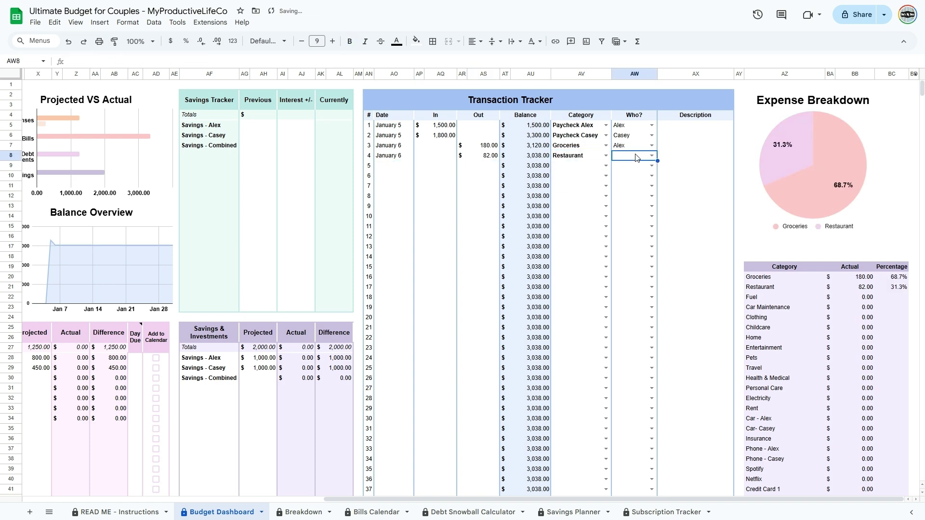
left_click(651, 155)
left_click(624, 177)
Log a January 1 Rent expense of 1,800 marked Combined, and start another January 1 entry
left_click(389, 165)
type("jan1")
left_click(440, 166)
left_click(483, 166)
type("1800")
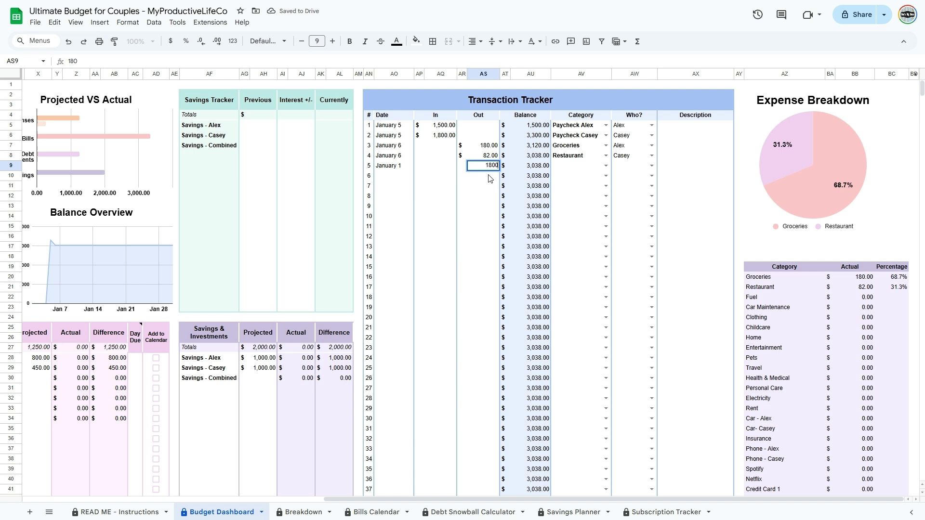
left_click(606, 166)
left_click(598, 201)
left_click(651, 165)
left_click(624, 197)
left_click(392, 176)
type("jan1")
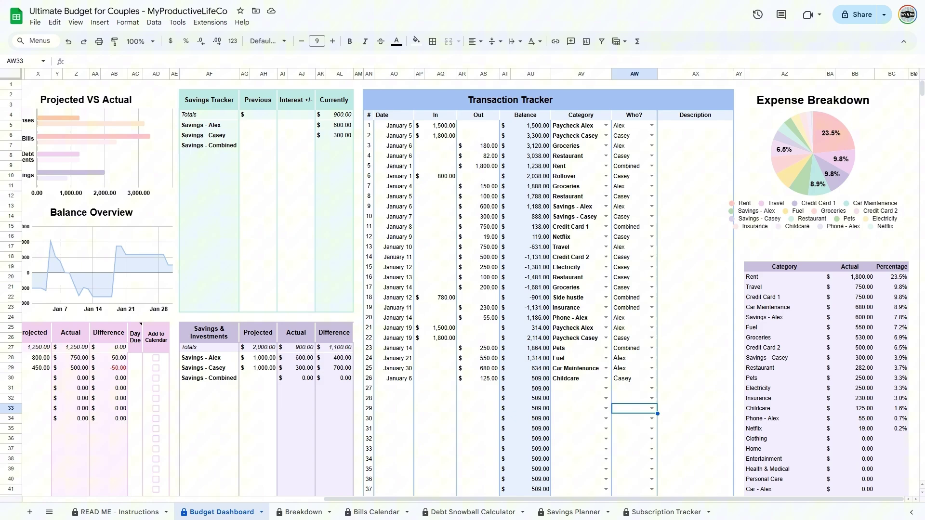
left_click_drag(633, 498, 308, 503)
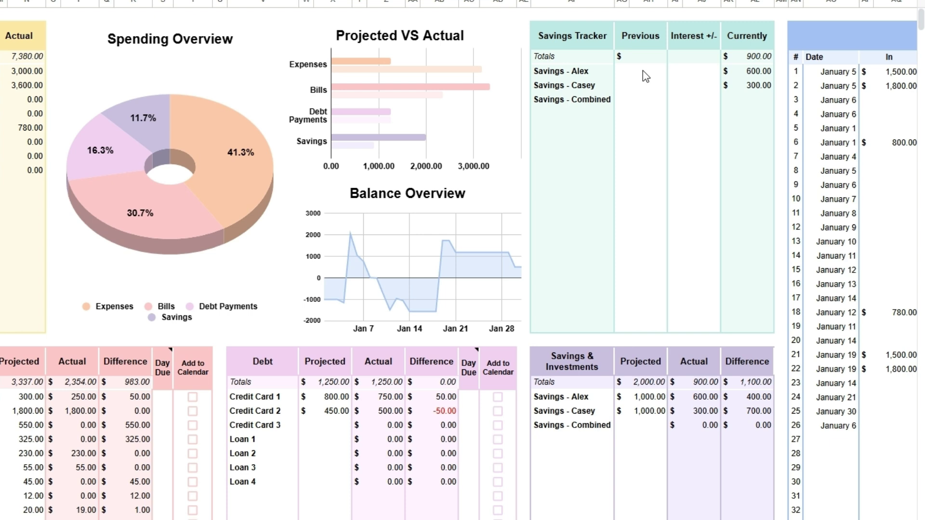
left_click(644, 71)
Fill the Savings Tracker's Previous column with 2,000 and 580, and Interest +/- with 22 and 4
type("2000")
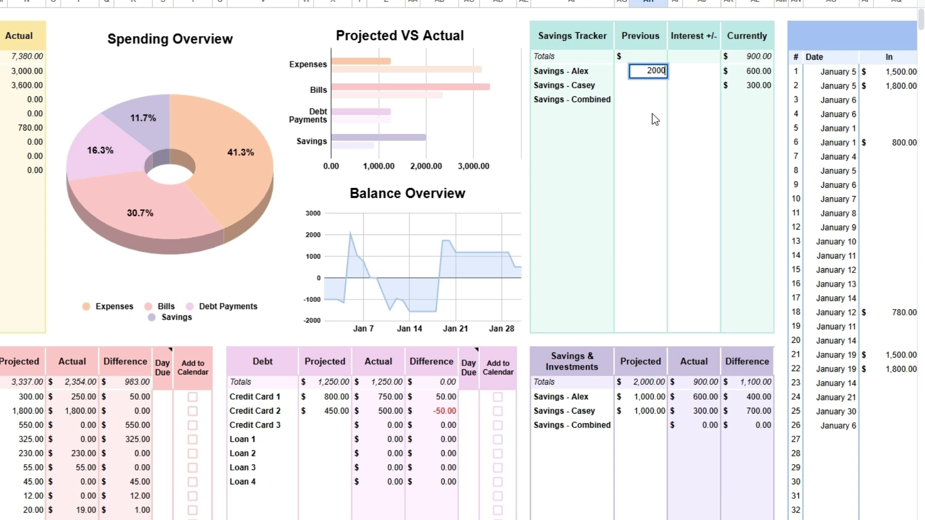
key("Return")
type("580")
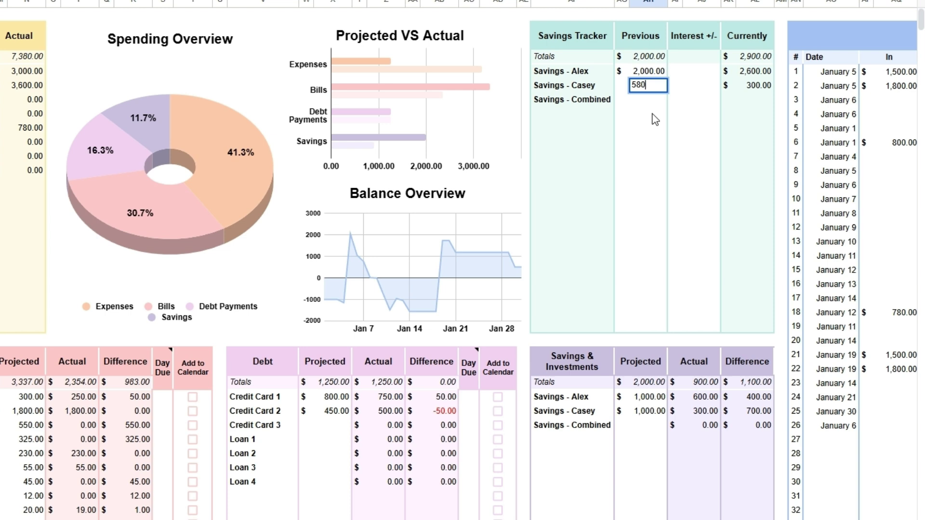
key("Tab")
key("Up")
key("Right")
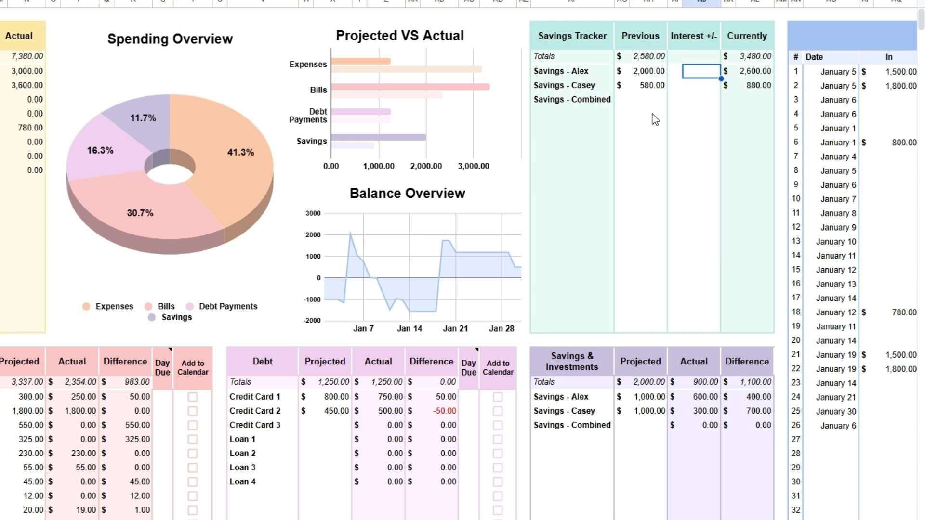
type("22")
key("Return")
type("4")
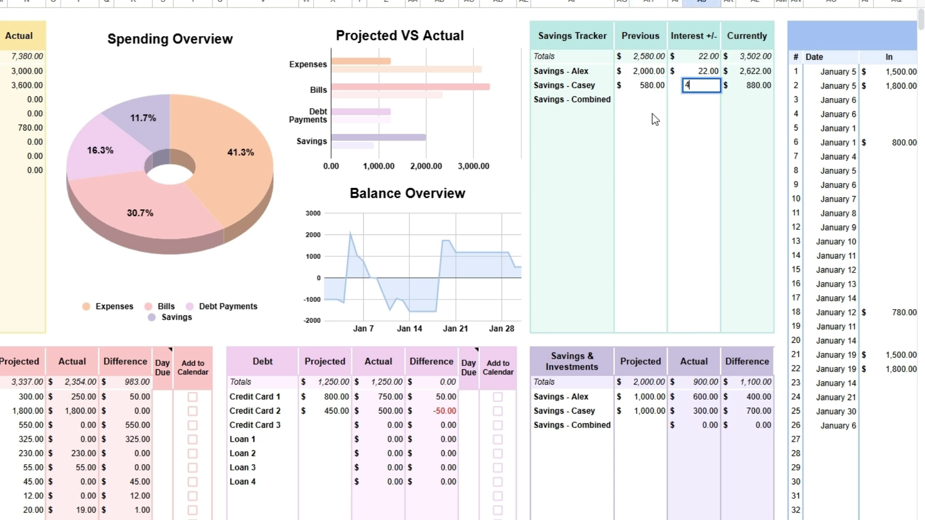
key("Return")
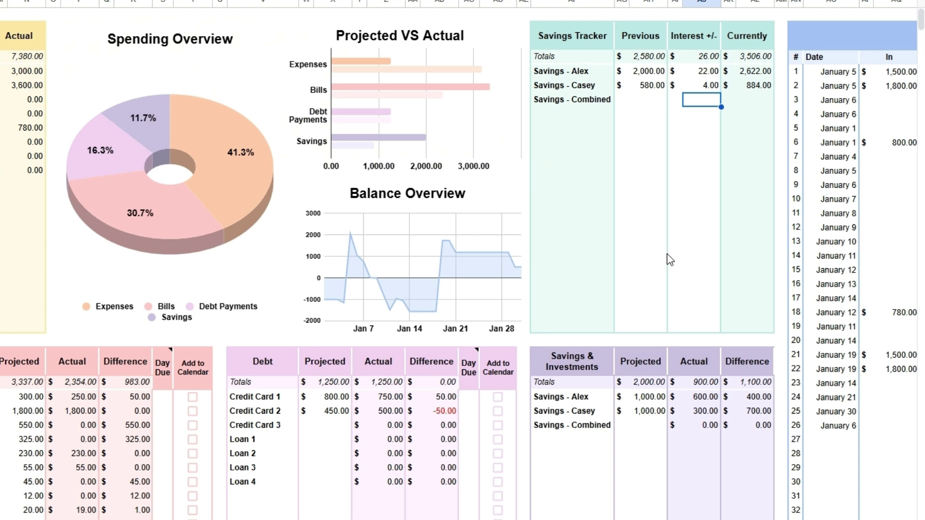
Enter -200 as the combined savings projection, then select the Credit Card projected amounts
left_click(645, 424)
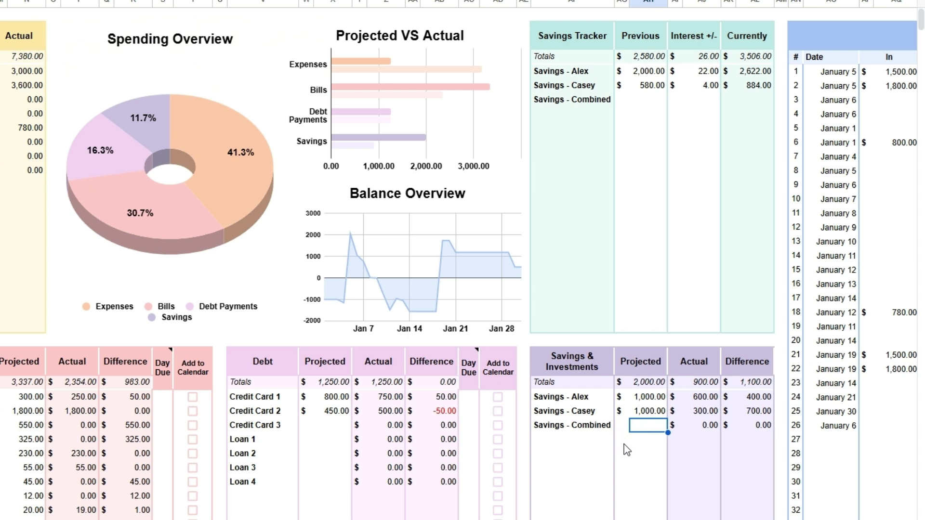
type("-200")
key("Return")
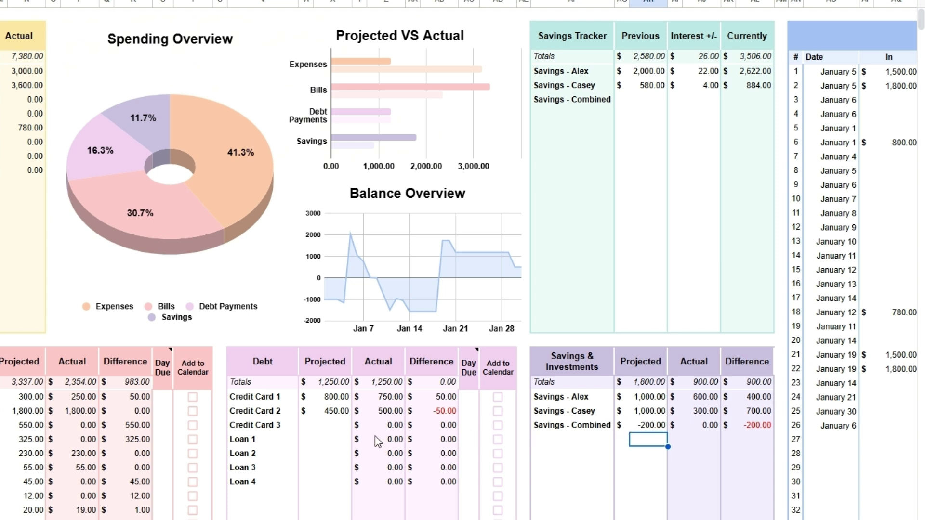
left_click(334, 415)
left_click(341, 396)
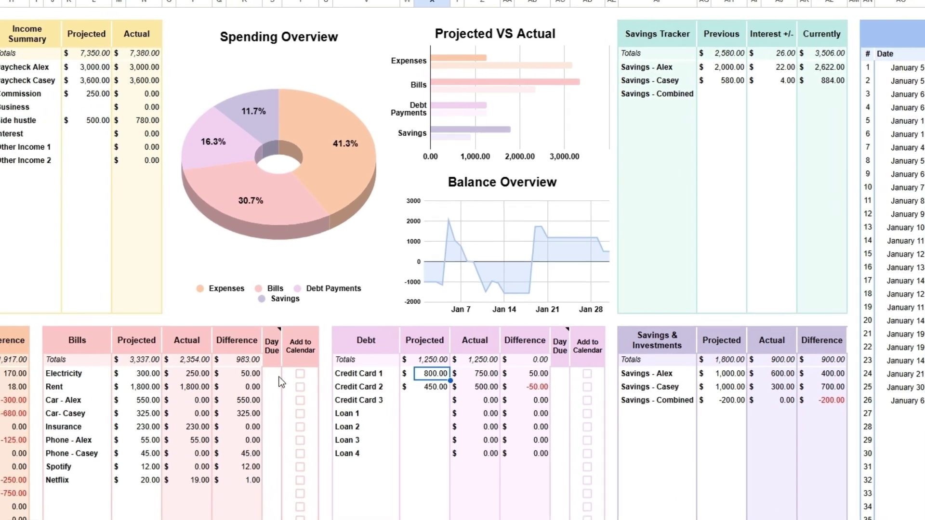
Enter due days 2, 11, 24, 18, 15, 22, 7, 10 and 12 for the bills from Electricity to Netflix
left_click(162, 396)
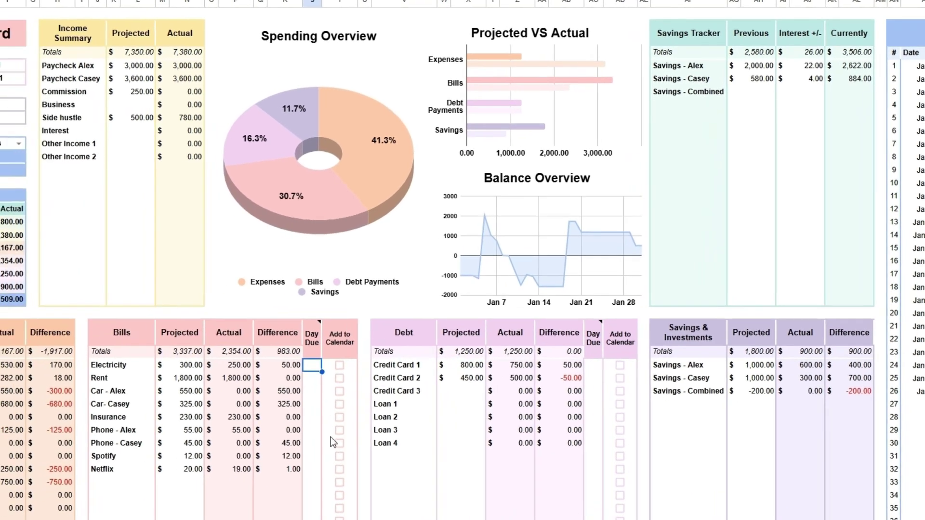
type("2")
key("Return")
type("11")
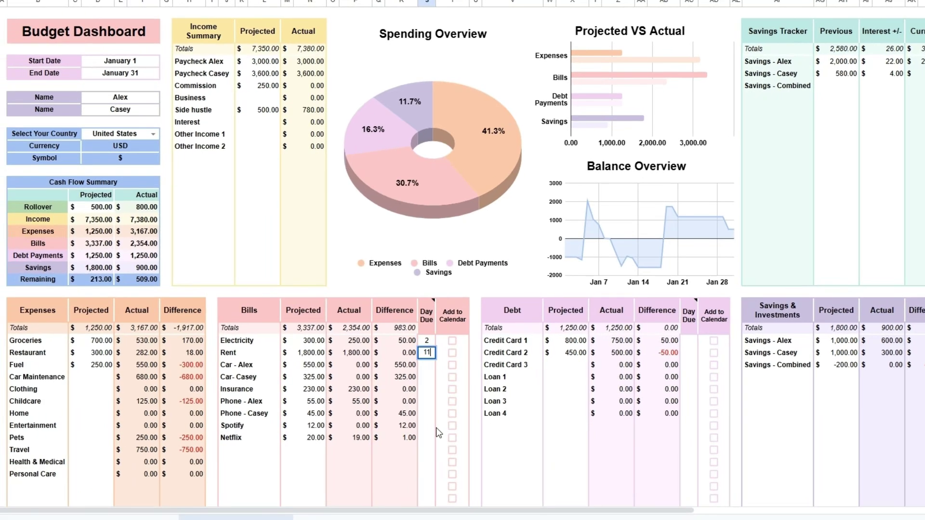
key("Return")
type("24")
key("Return")
type("18")
key("Return")
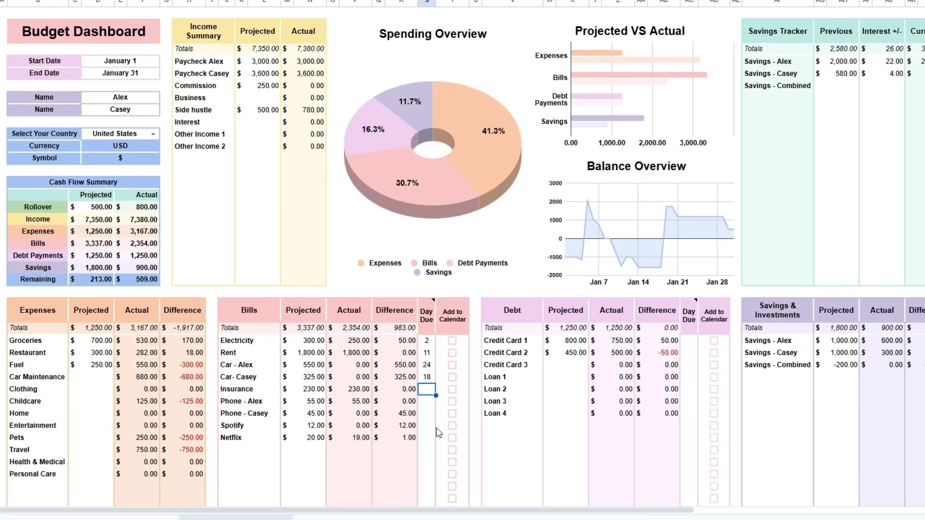
type("15")
key("Return")
type("22")
key("Return")
type("7")
key("Return")
type("10")
key("Return")
type("12")
key("Return")
Tick Add to Calendar for every bill and both credit cards, then view the Bills Calendar
left_click(451, 340)
left_click(452, 352)
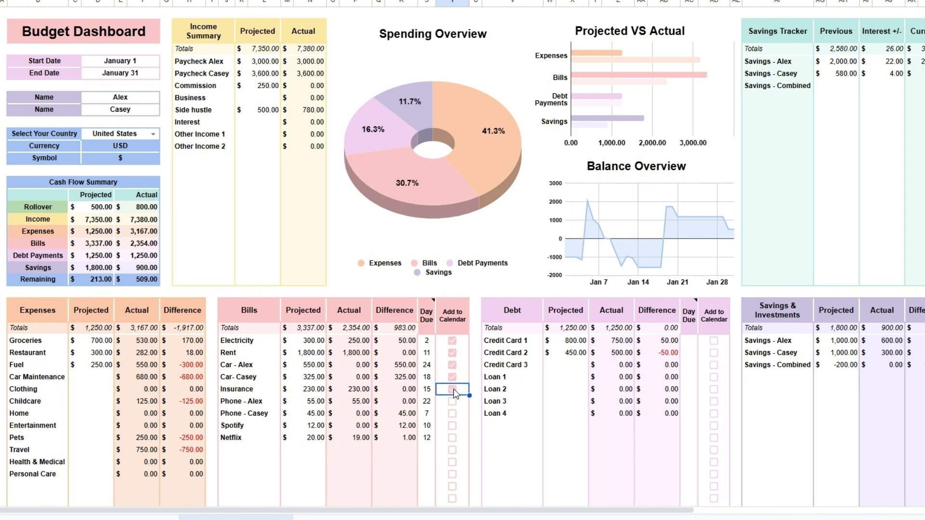
left_click(452, 413)
left_click(452, 425)
left_click(453, 436)
left_click(694, 341)
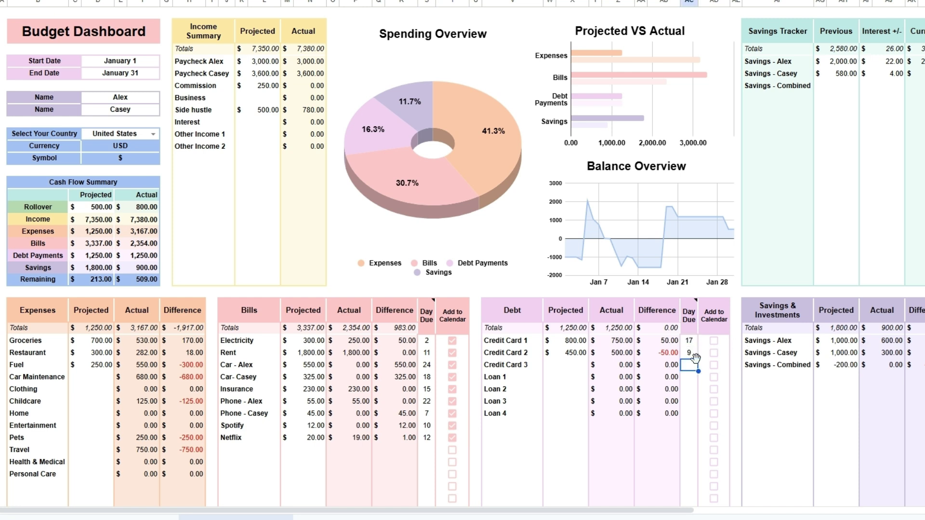
left_click(713, 341)
left_click(714, 353)
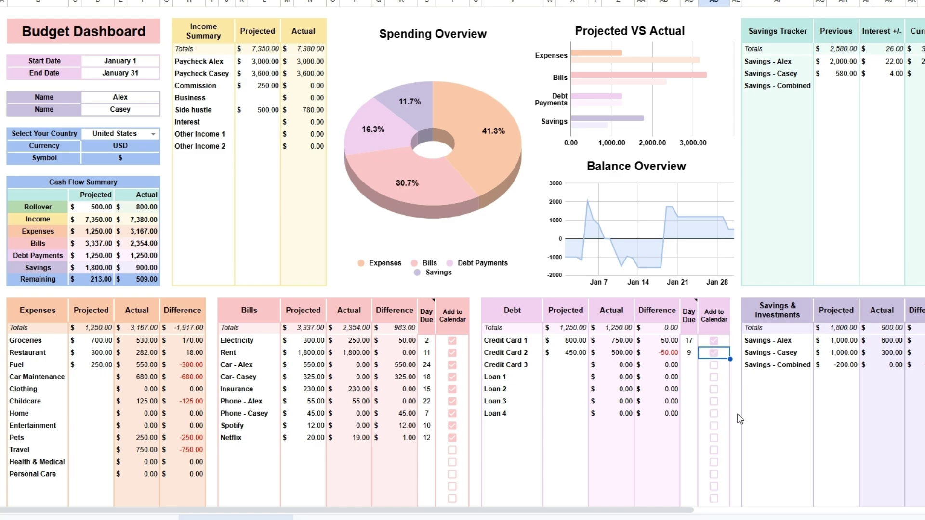
left_click(322, 510)
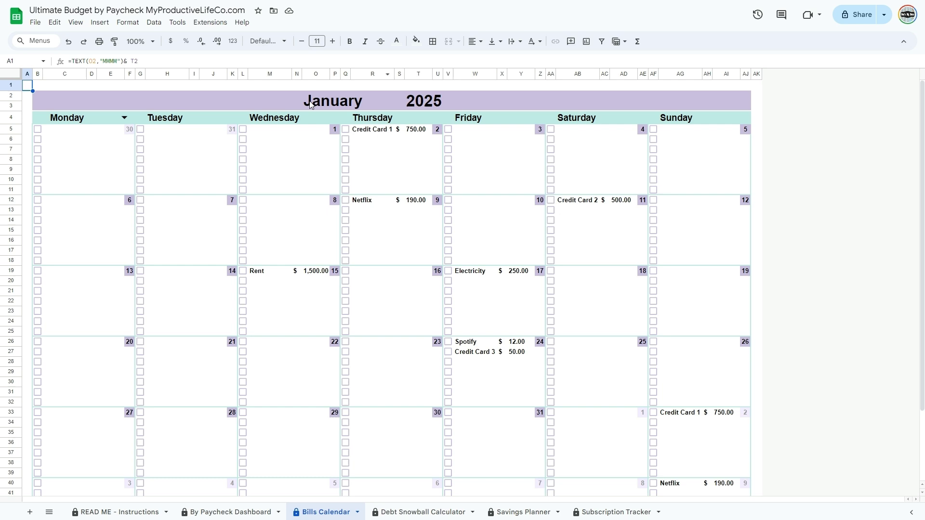
left_click(346, 130)
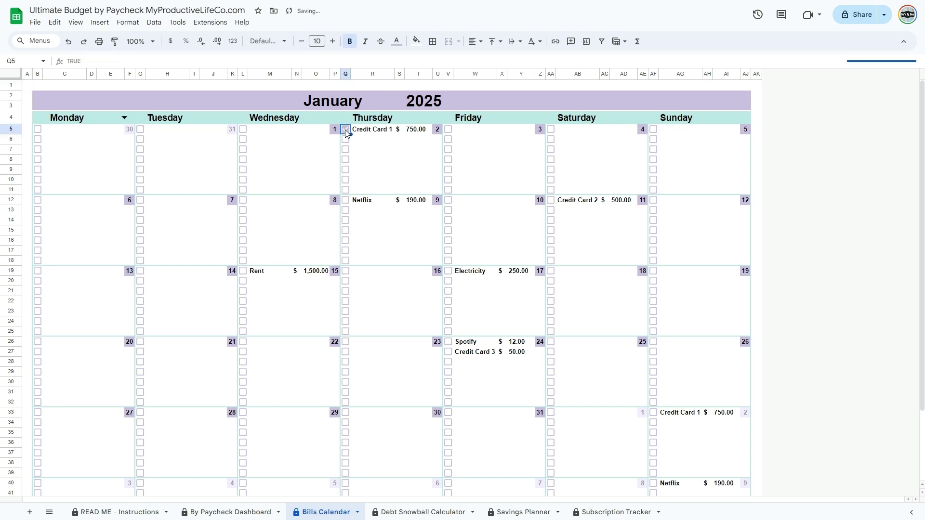
left_click(346, 200)
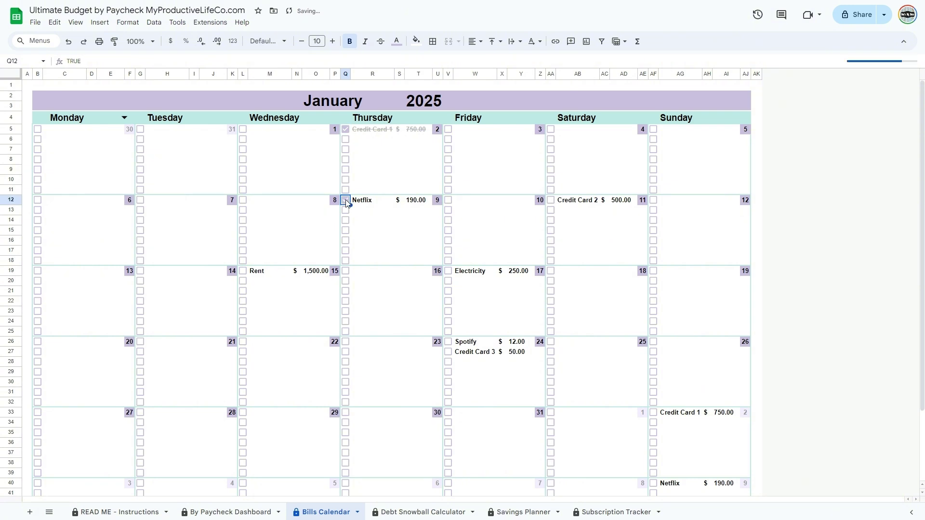
left_click(450, 273)
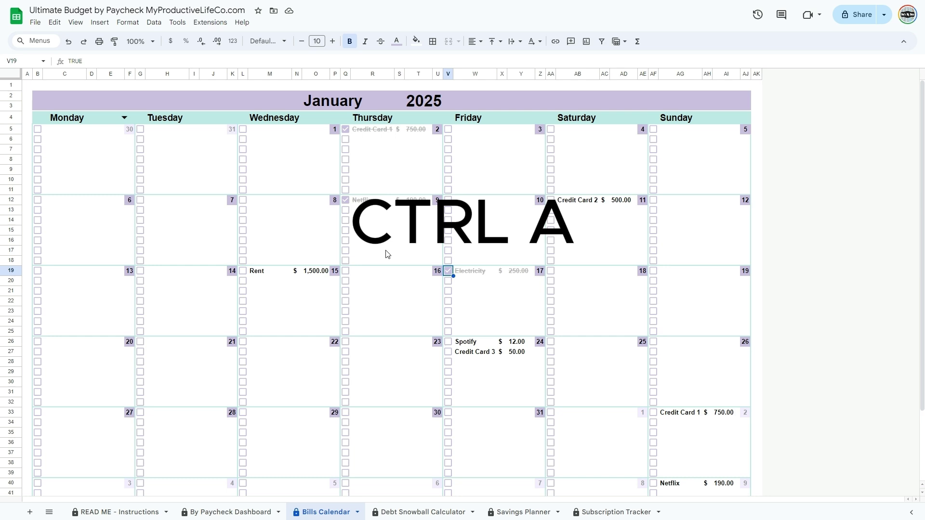
key("ctrl+a")
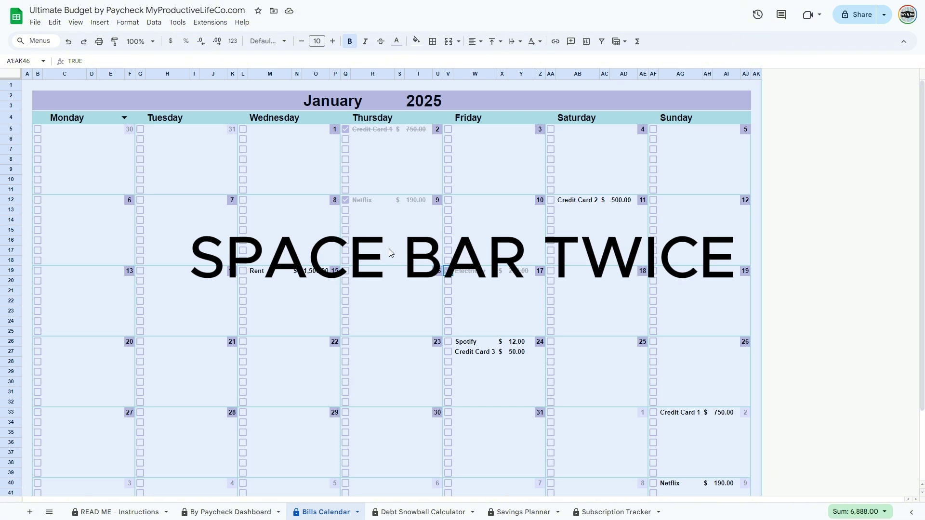
key("space")
key("space")
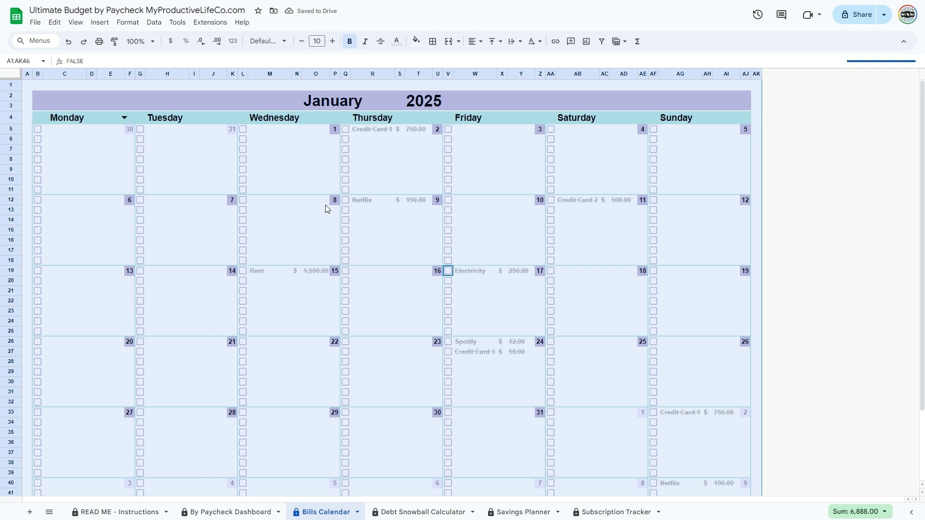
left_click(27, 85)
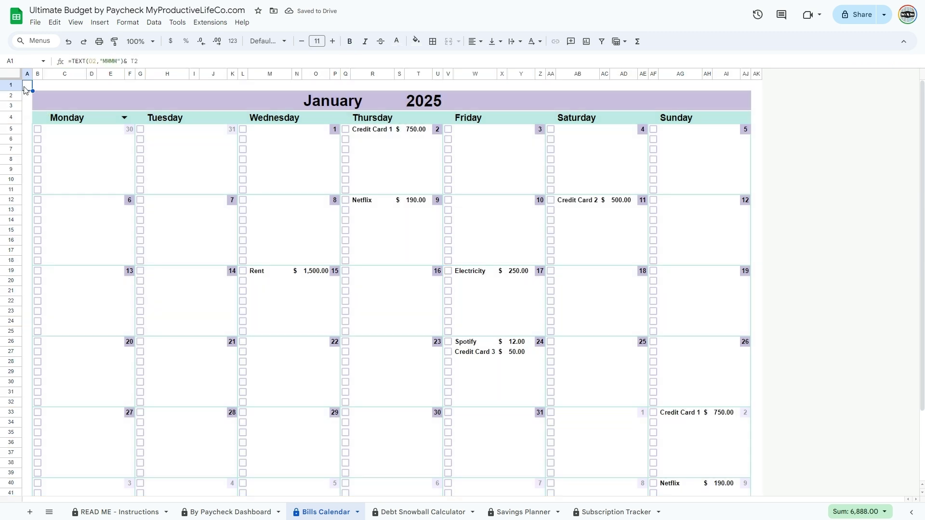
left_click(35, 22)
left_click(55, 312)
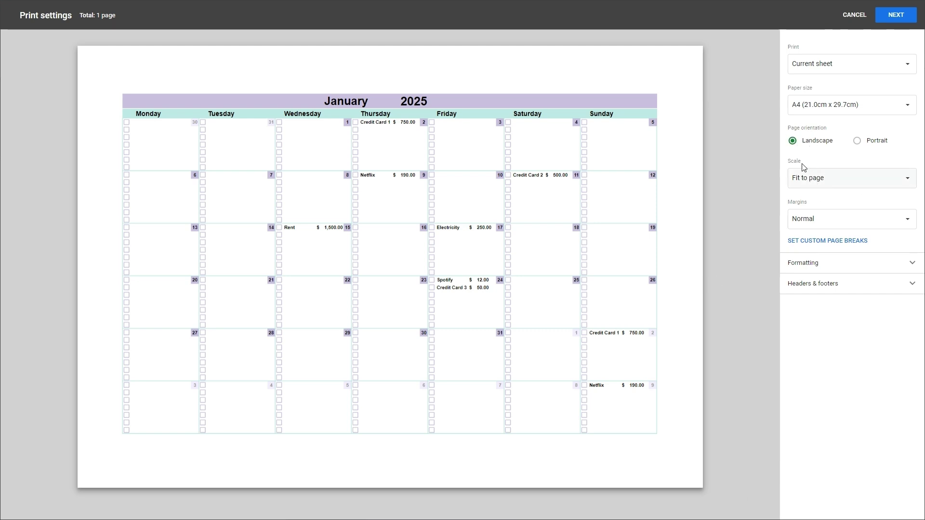
left_click(908, 181)
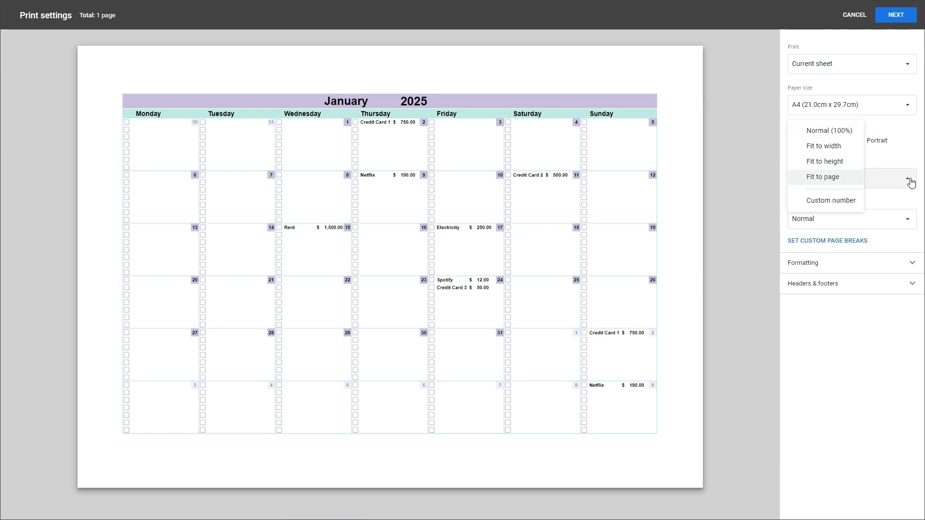
left_click(838, 183)
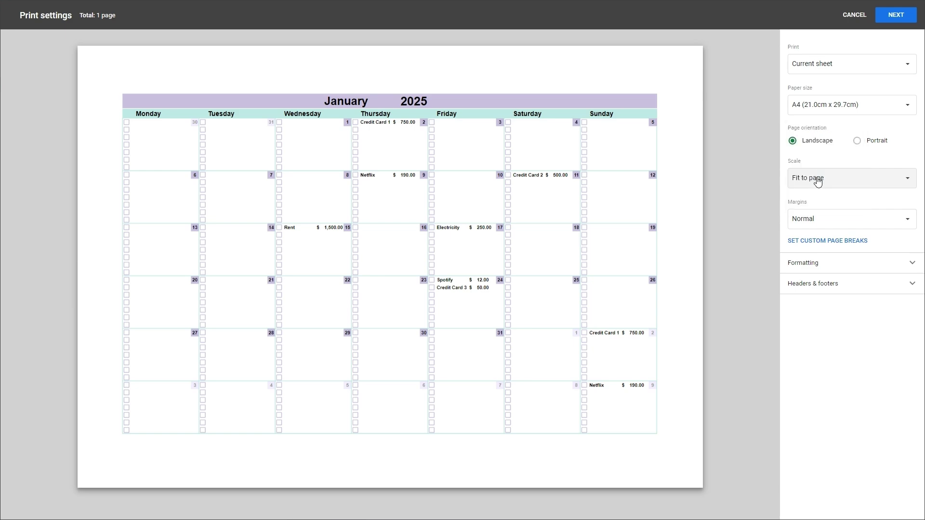
left_click(861, 23)
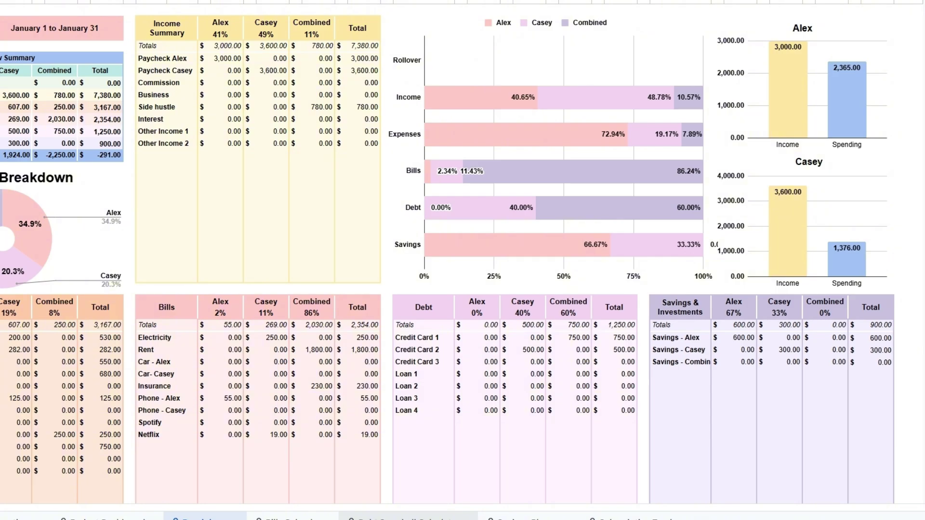
On the Debt Snowball Calculator, set the starting date to October 2024
left_click(408, 519)
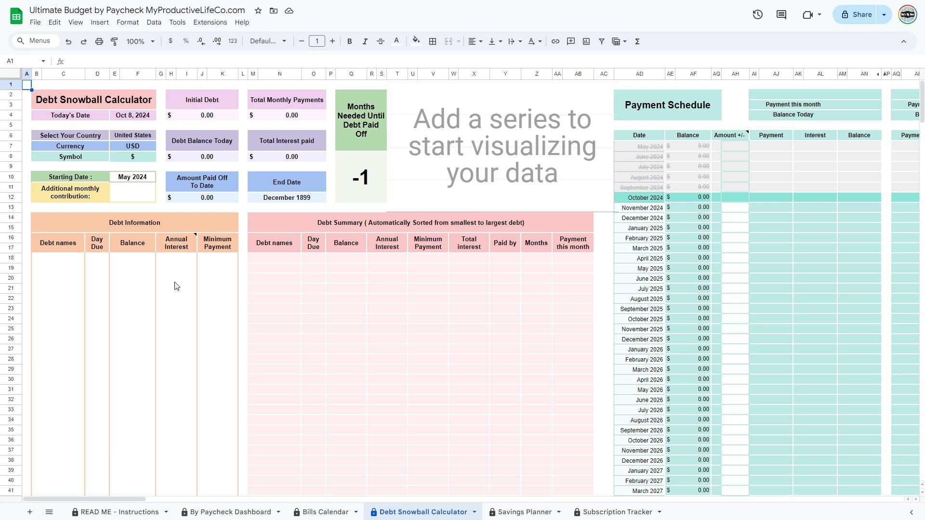
left_click(129, 178)
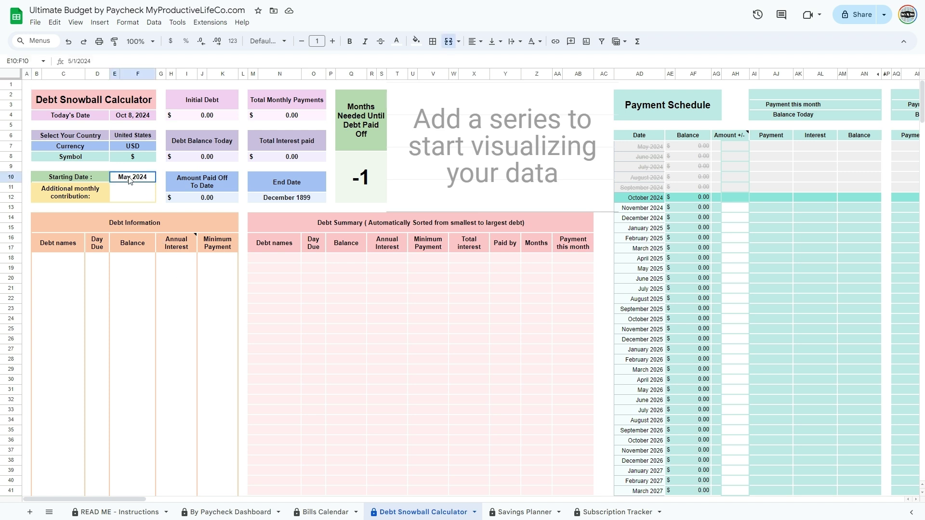
double_click(128, 179)
left_click(118, 220)
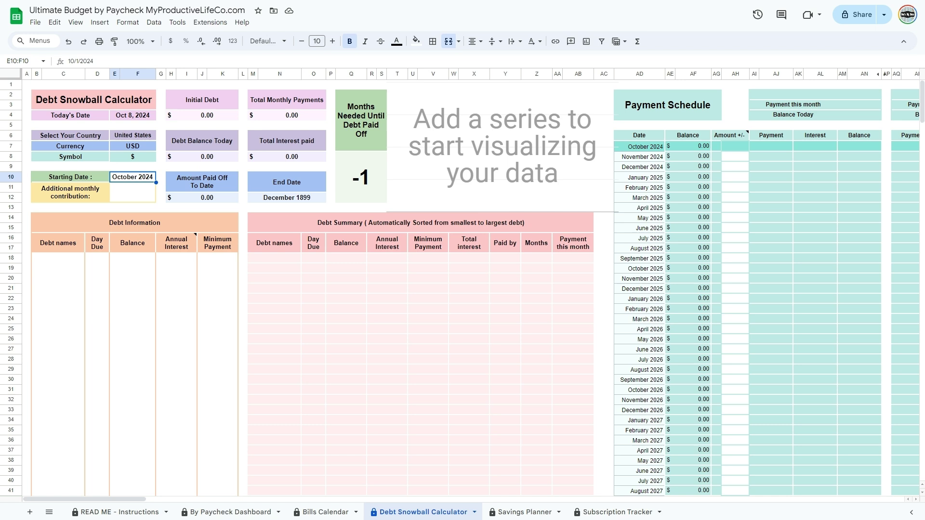
List the debts Debt 1–3, Loan 1, Loan1, Loan3 and Credit Card 1–4
left_click(42, 258)
type("Debt 1")
key("Return")
type("Debt 2")
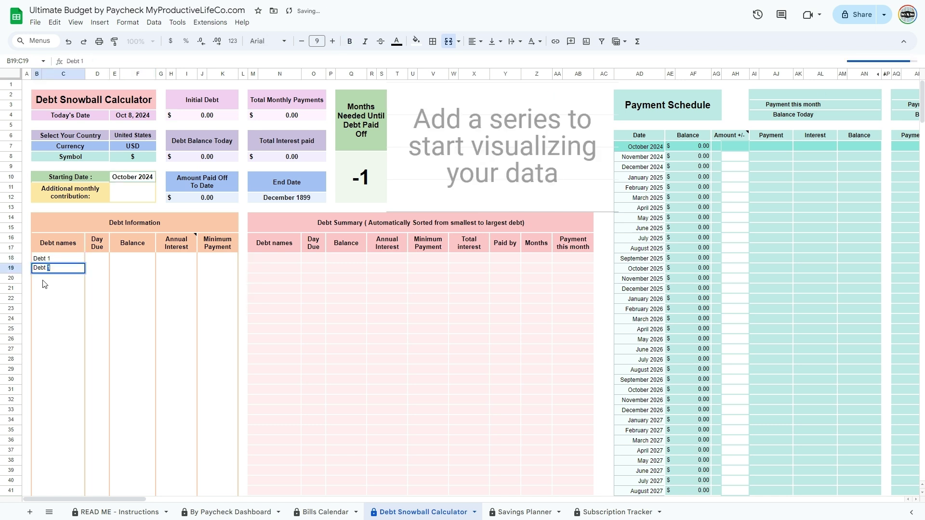
key("Return")
type("Debt 3")
key("Return")
type("Loan 1")
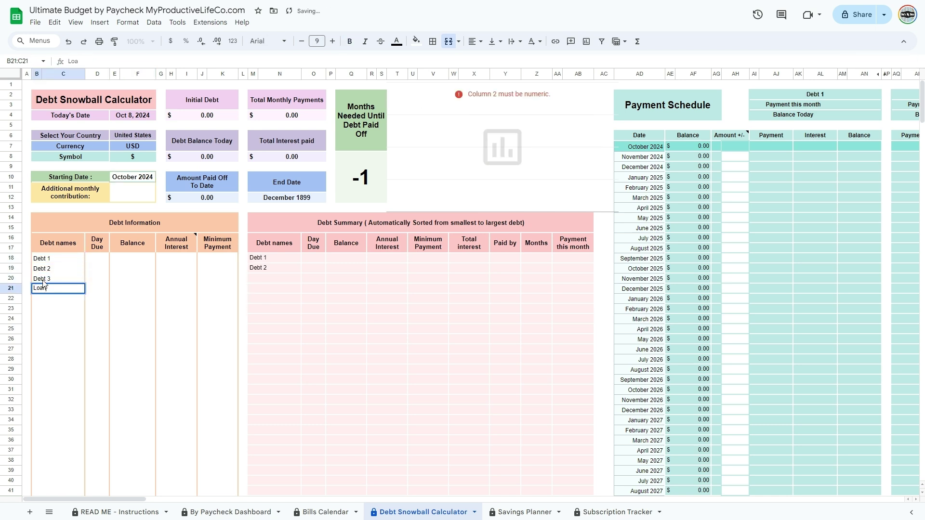
key("Return")
type("Loan1")
key("Return")
type("Loan3")
key("Return")
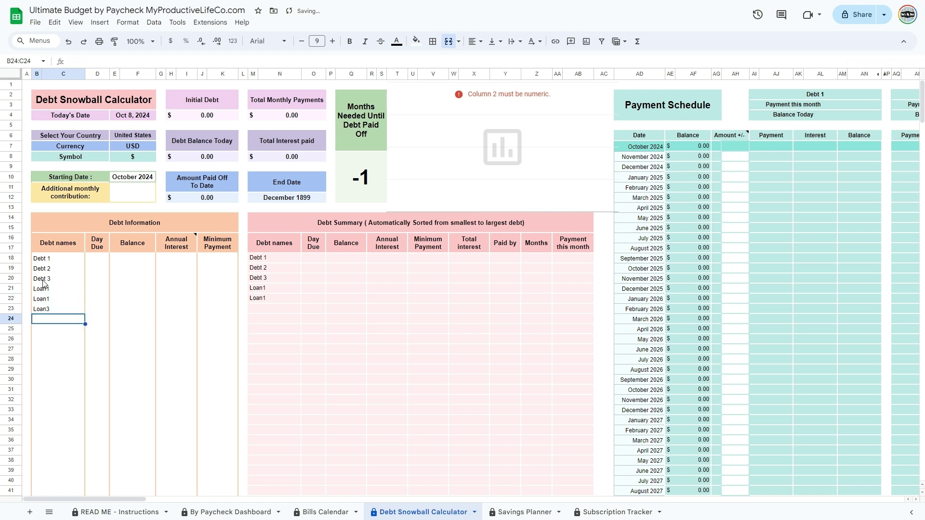
type("Credit Cart ")
type(" 1")
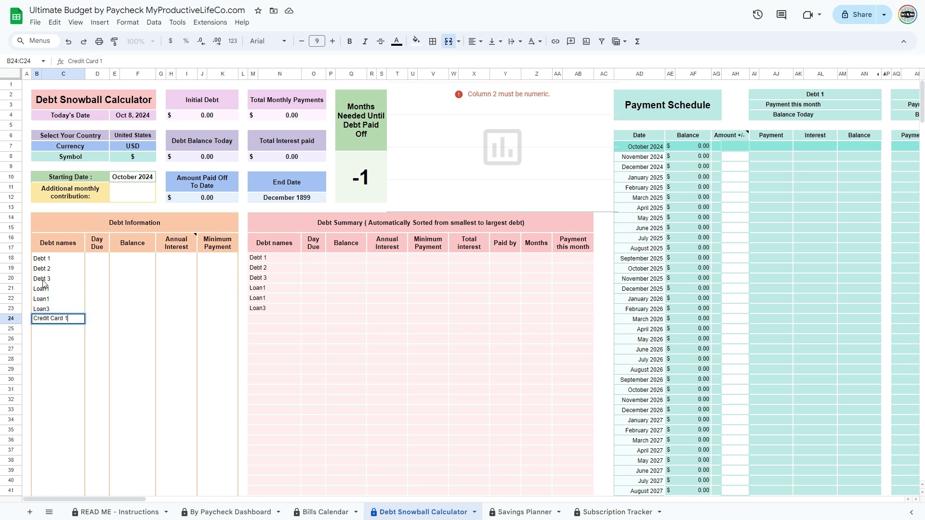
key("Return")
type("Credit Card 2")
key("Return")
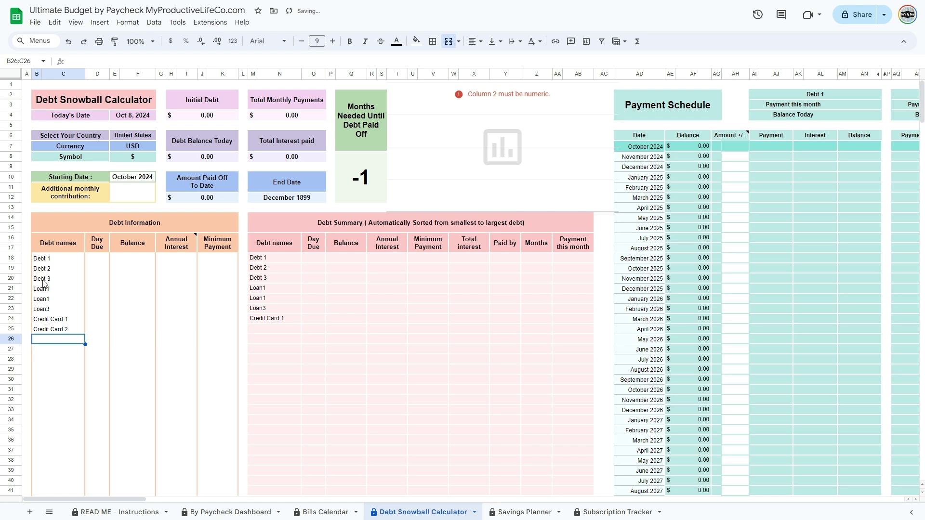
type("Credit Card 3")
key("Return")
type("Credit Card 4")
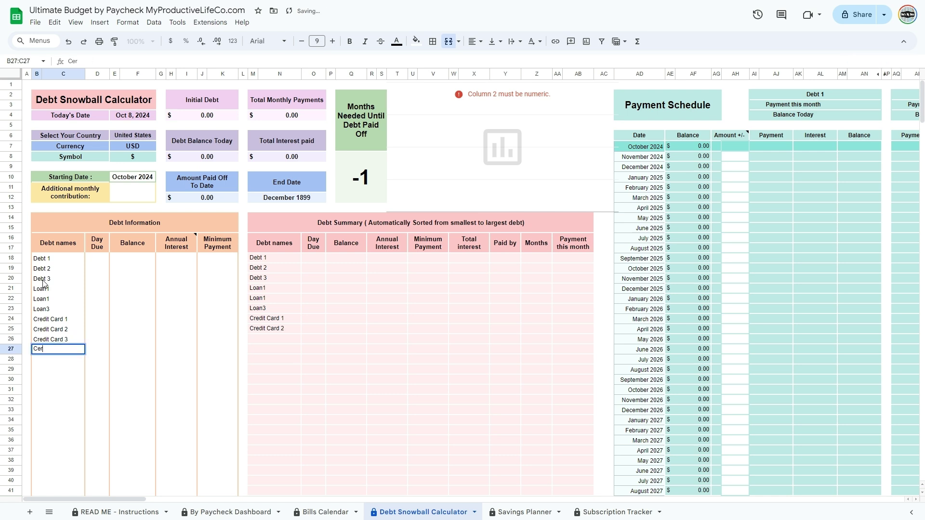
key("Return")
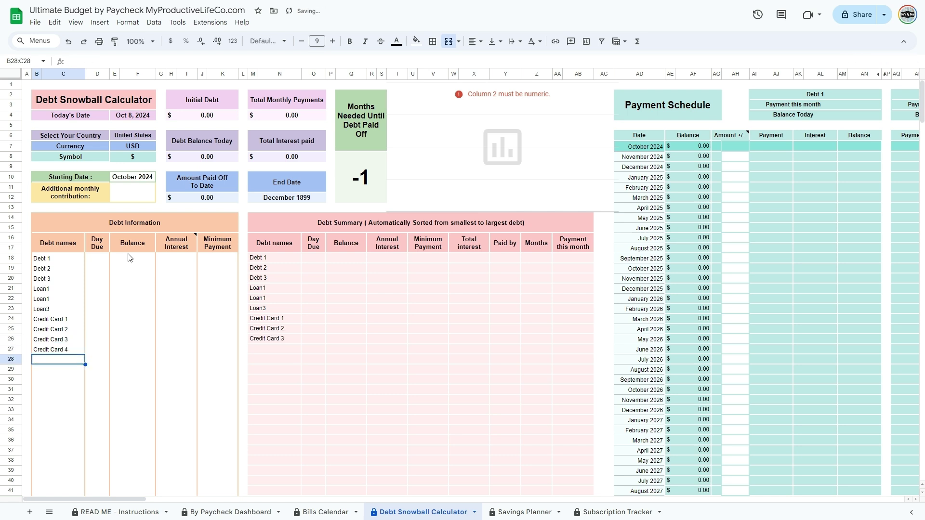
Enter debt balances 1250, 740, 3300, 7180, 1254, 999, 9000, 5500, 200 and 1888
left_click(130, 258)
type("1250")
key("Return")
type("740")
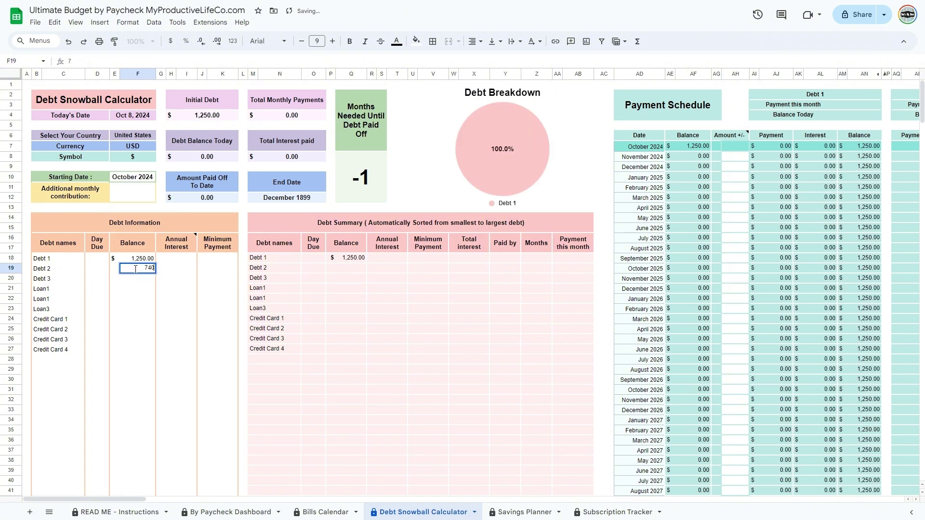
key("Return")
type("3300")
key("Return")
type("7180")
key("Return")
type("1254")
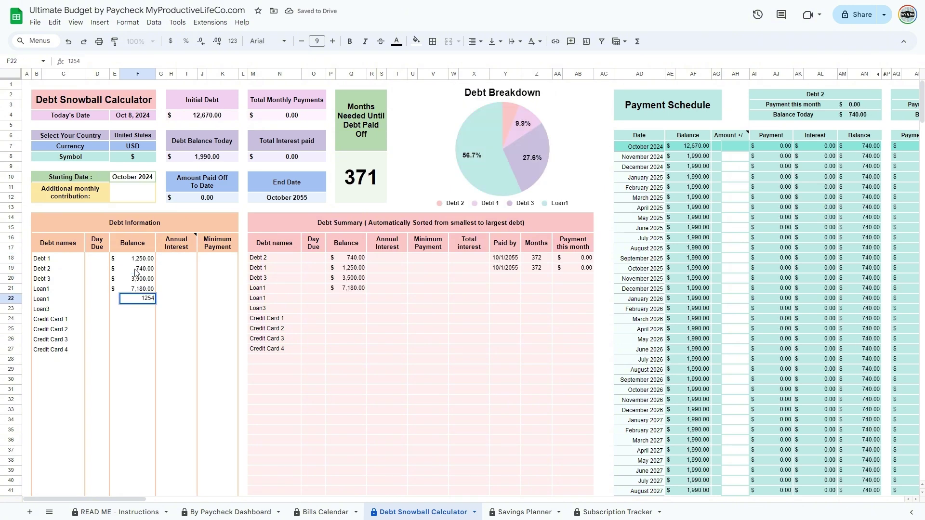
key("Return")
type("999")
Enter annual interest rates 15, 28, 29, 15 and 0.00001 for the debts
key("Return")
type("9000")
key("Return")
type("5500")
key("Return")
type("200")
key("Return")
type("1888")
key("Tab")
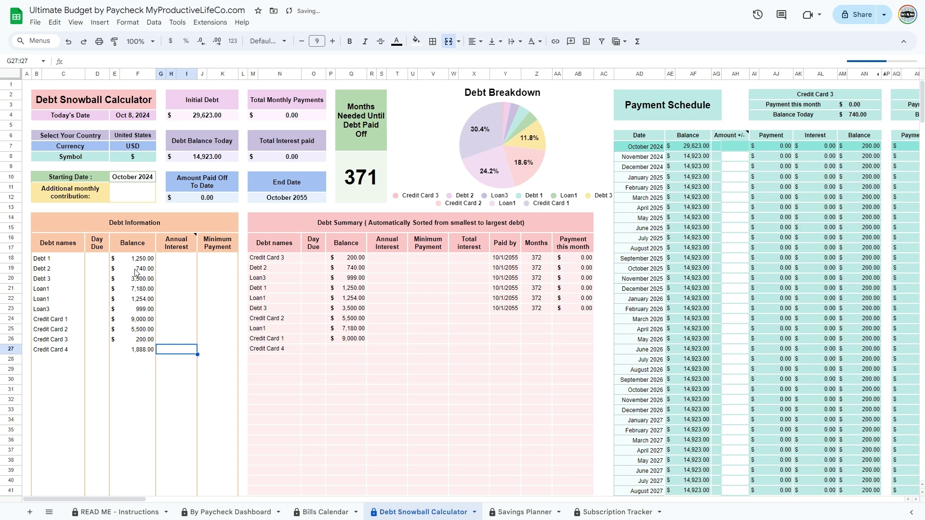
key("Up")
key("Up")
key("Up")
key("Up")
key("Up")
key("Up")
key("Up")
key("Up")
key("Up")
type("15")
key("Return")
type("28")
key("Return")
type("29")
key("Return")
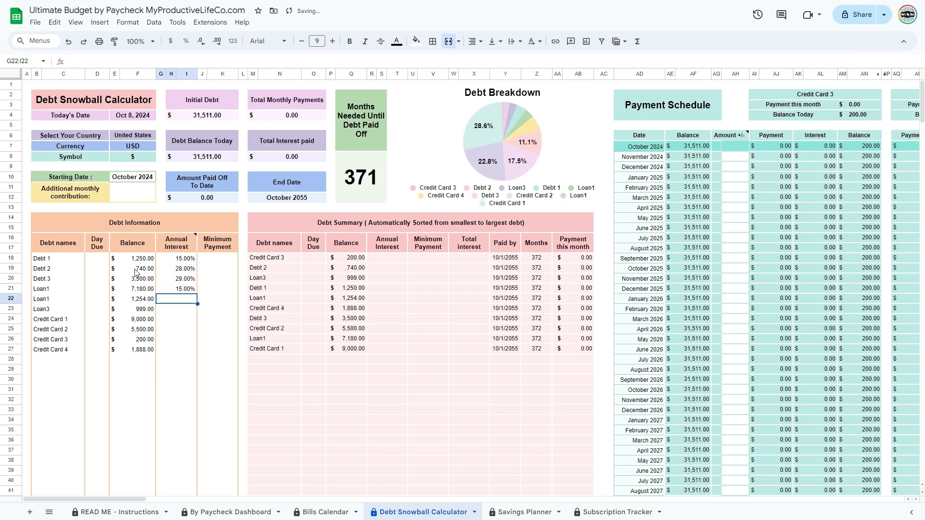
type("15")
key("Return")
type("0.")
type("0000")
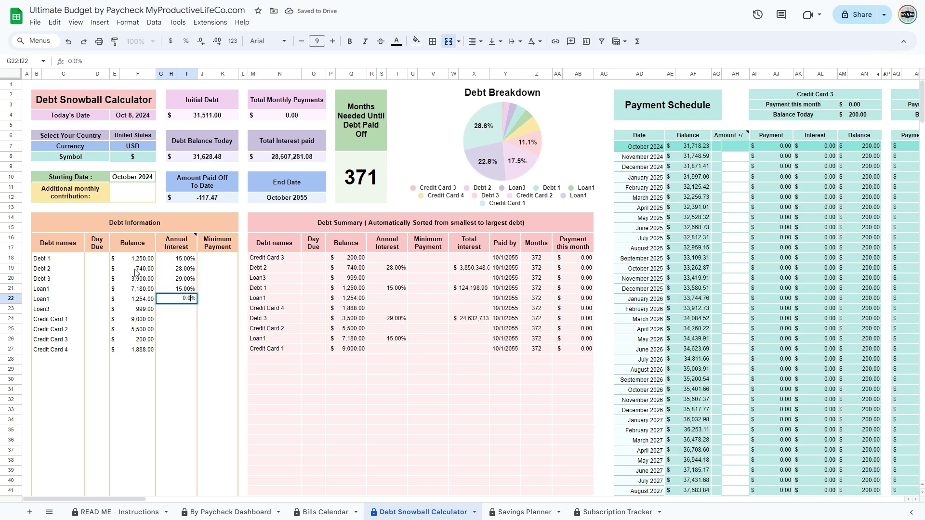
type("1")
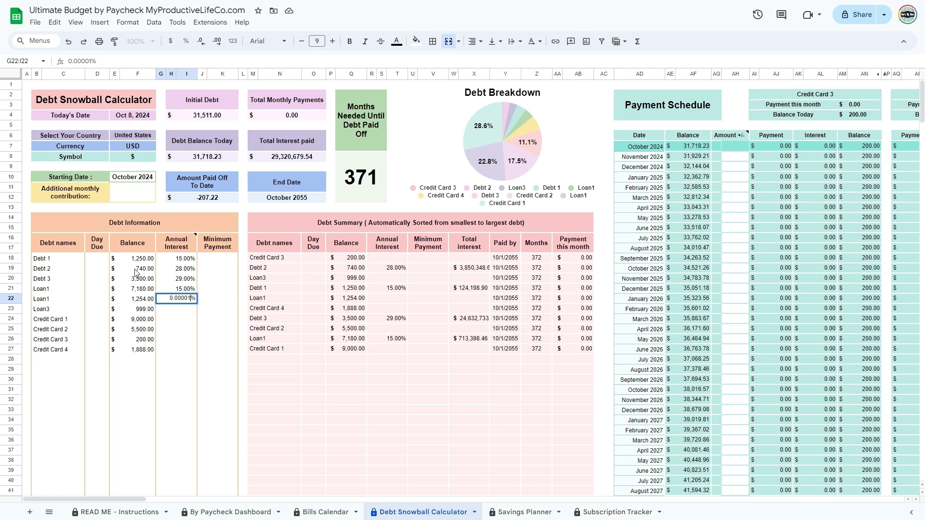
key("Return")
mouse_move(177, 250)
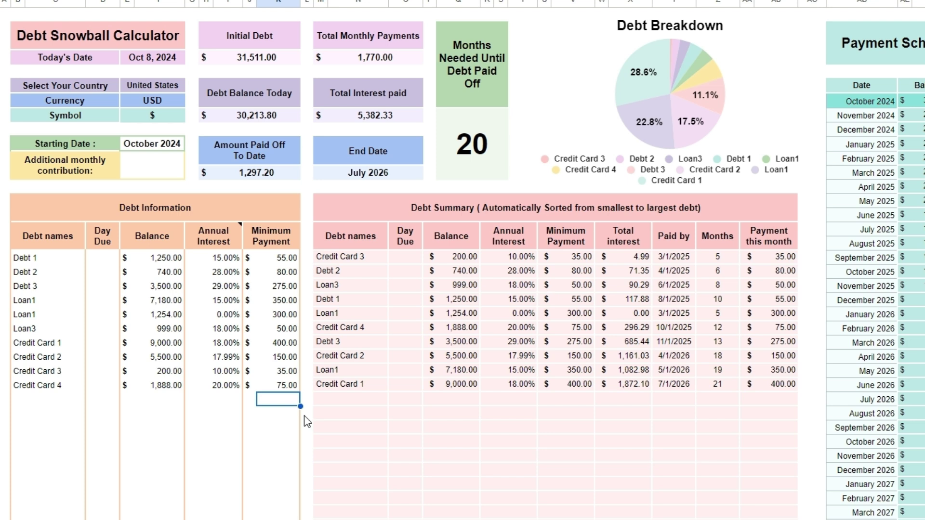
Enter 200 as the debt snowball's additional monthly contribution
left_click(158, 169)
type("200")
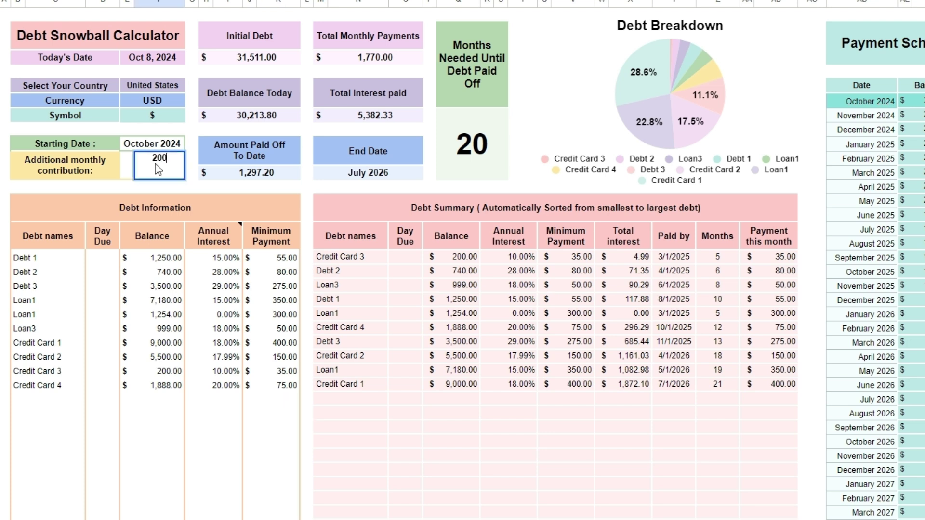
key("Escape")
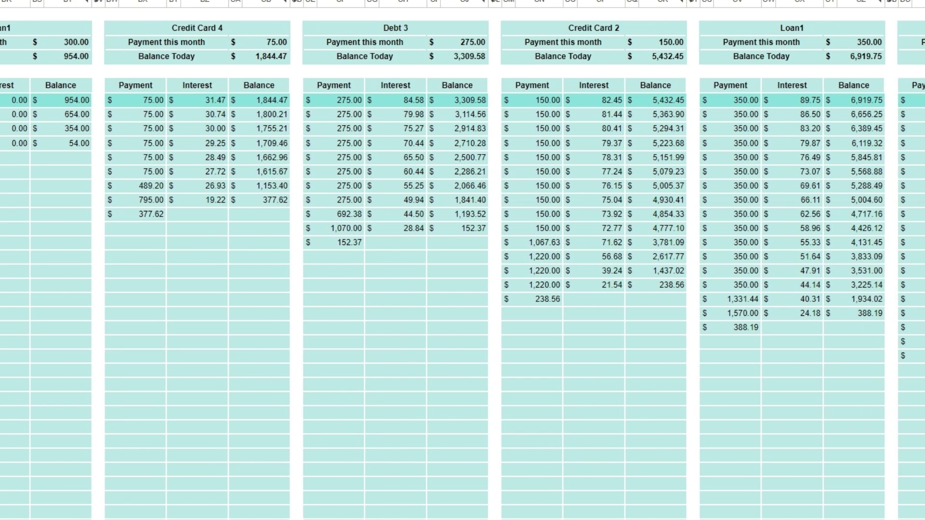
Add an extra 50 in the October 2024 Amount +/- cell of the Payment Schedule
scroll(463, 260, "left", 10)
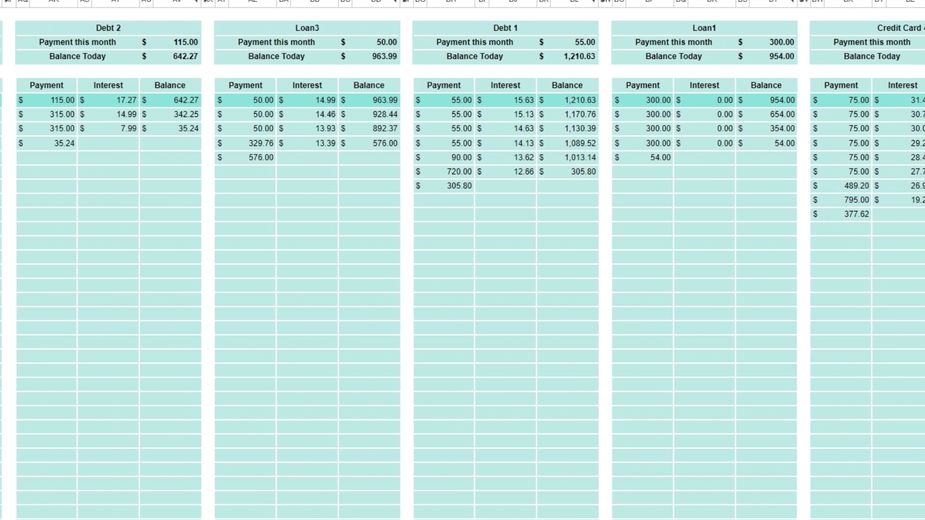
scroll(185, 218, "left", 5)
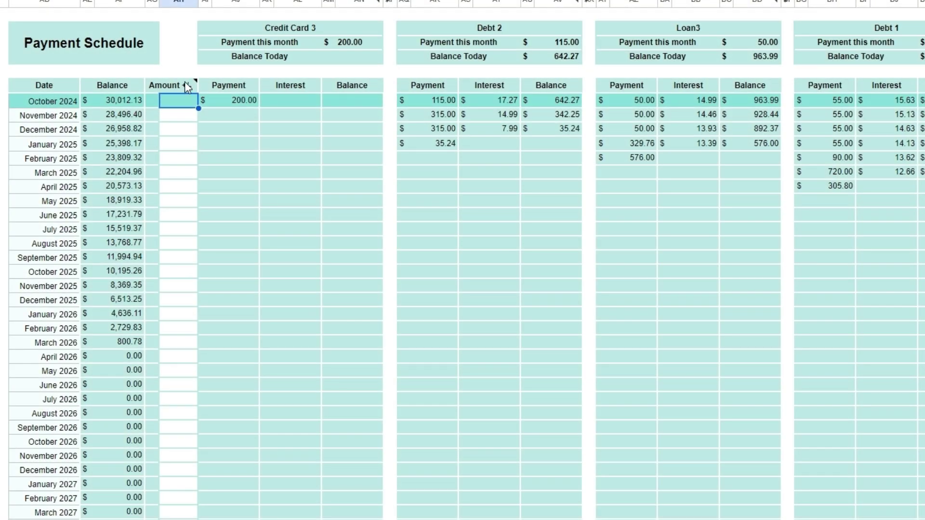
mouse_move(183, 87)
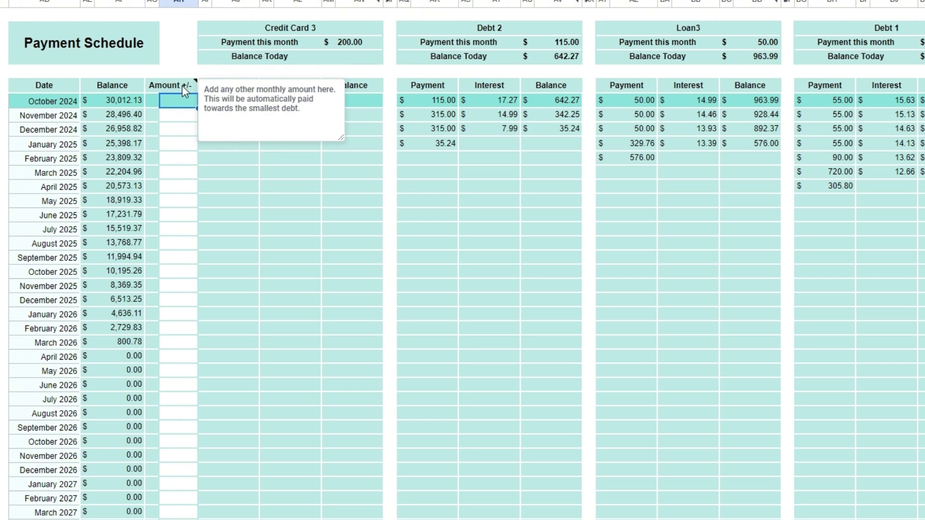
type("50")
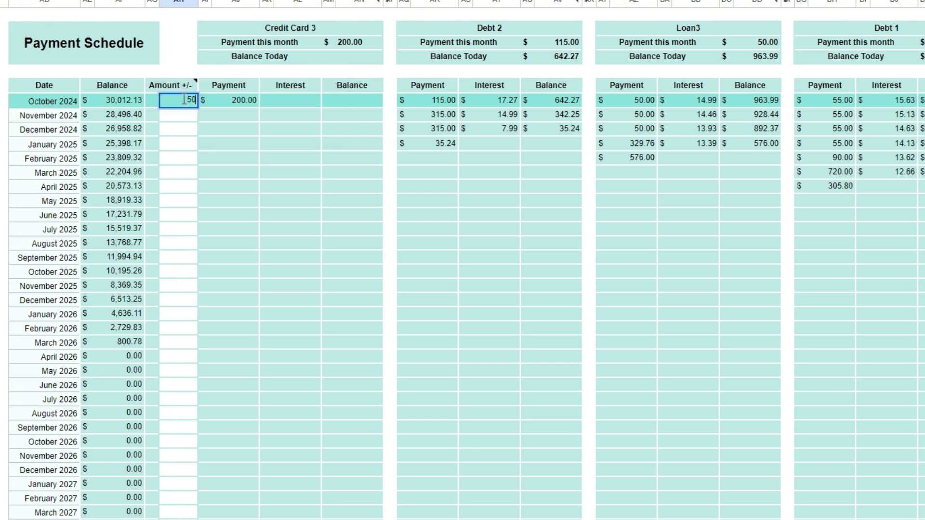
key("Return")
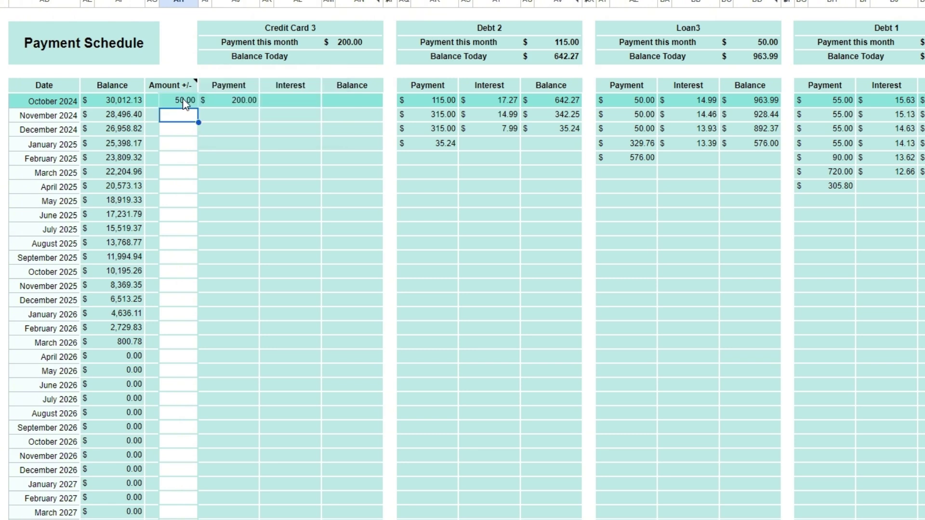
left_click(189, 143)
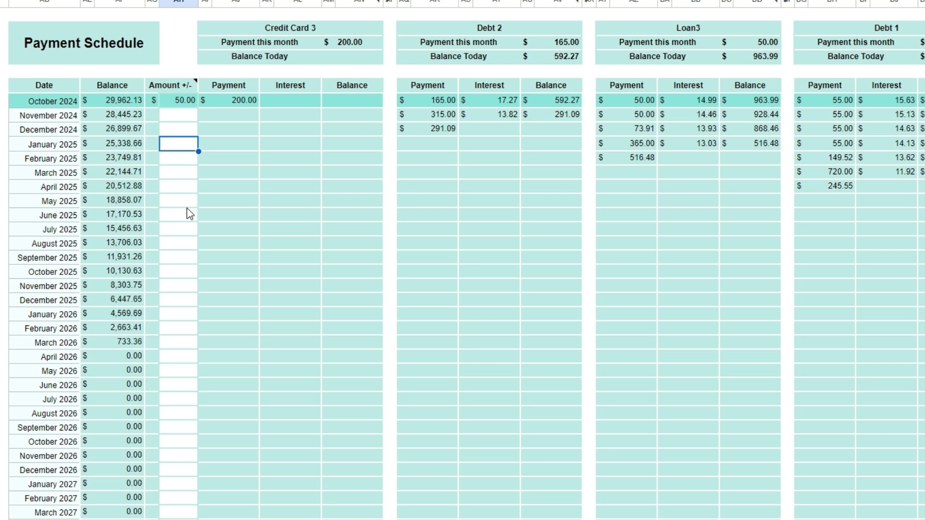
scroll(462, 289, "left", 15)
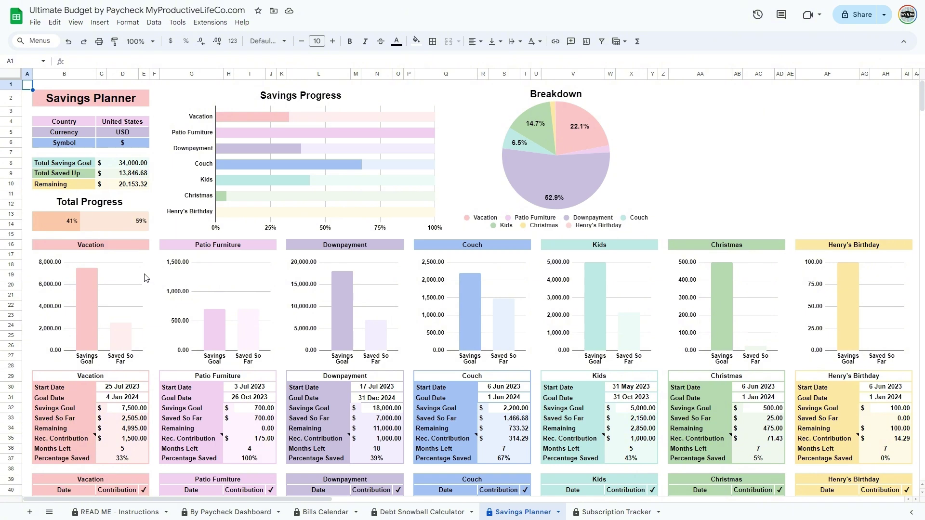
Scroll down the Savings Planner to the Vacation, Patio Furniture, Downpayment, Couch and Kids goals
scroll(146, 278, "down", 5)
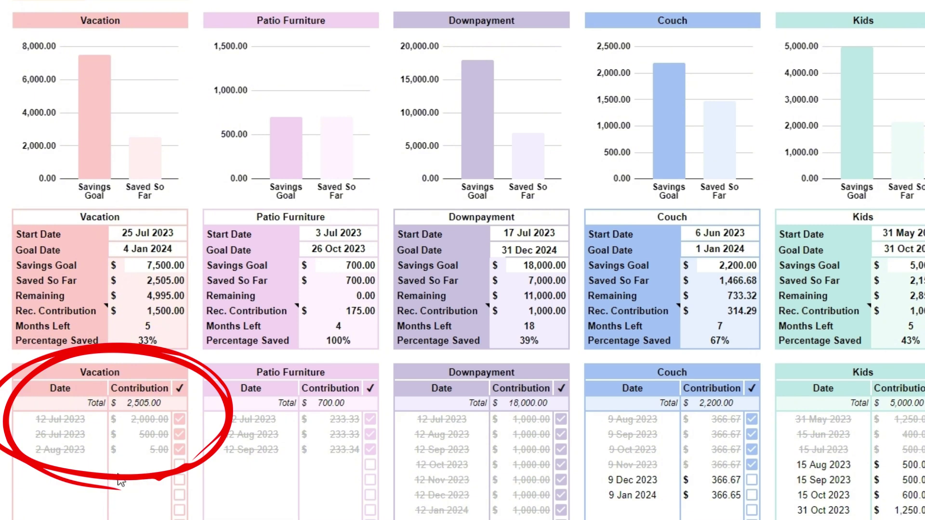
left_click(70, 424)
left_click(71, 438)
left_click(73, 454)
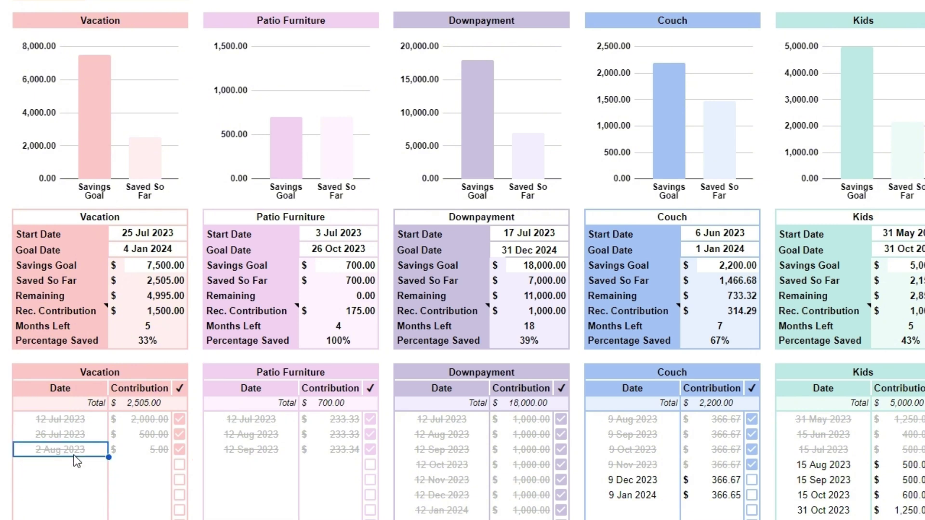
left_click(155, 493)
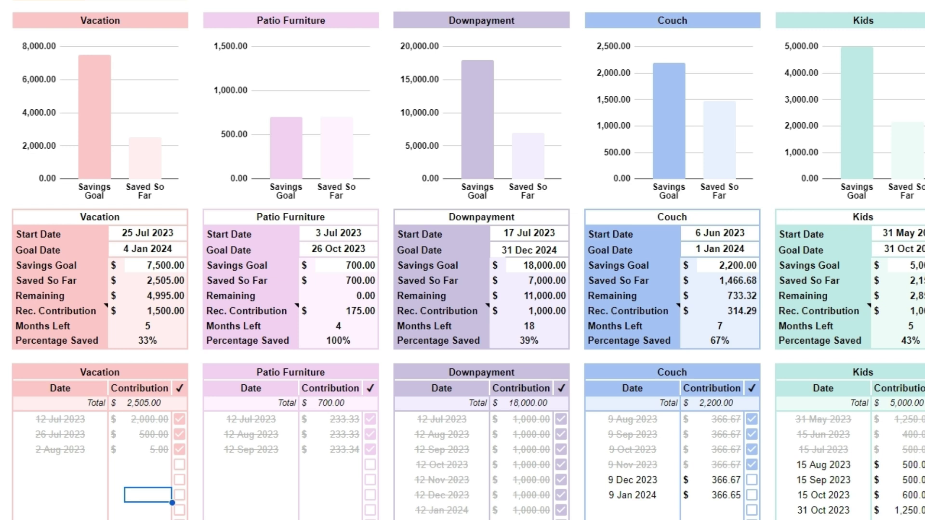
left_click(178, 420)
left_click(179, 434)
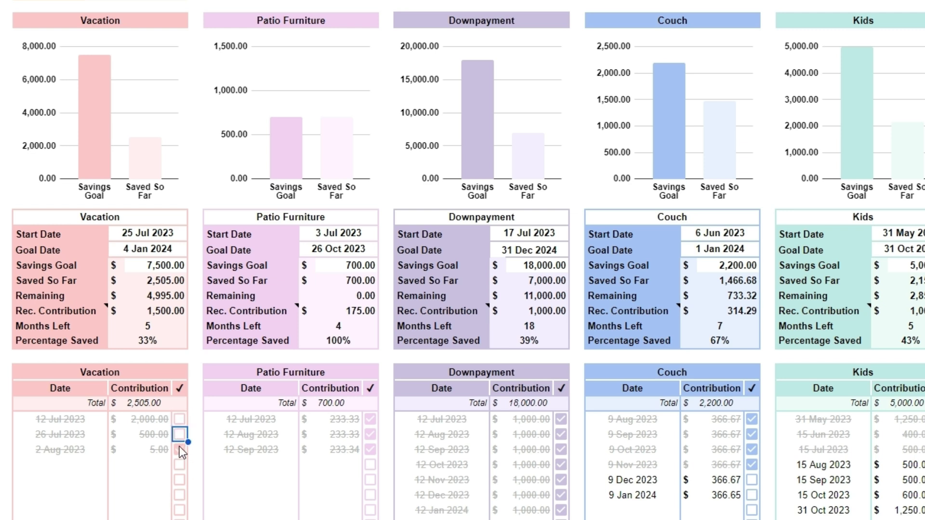
left_click(179, 449)
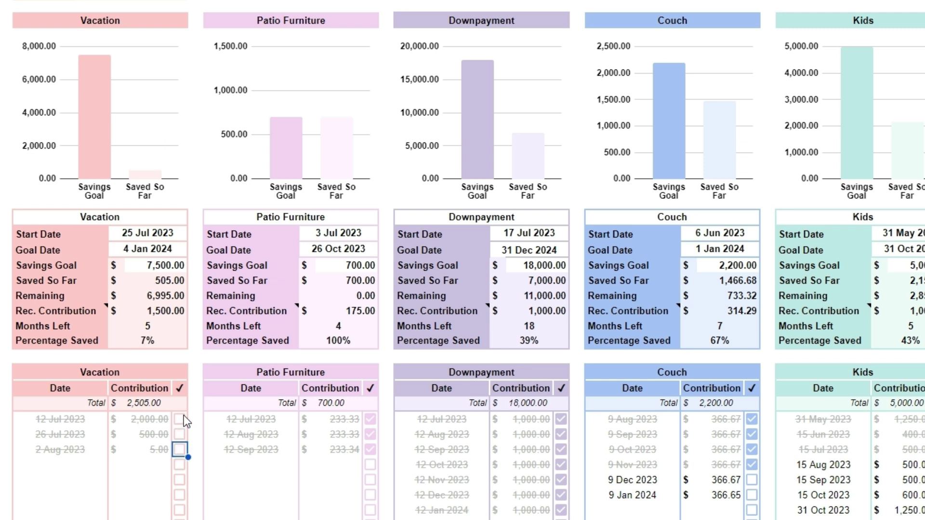
left_click(180, 419)
left_click(179, 434)
left_click(179, 449)
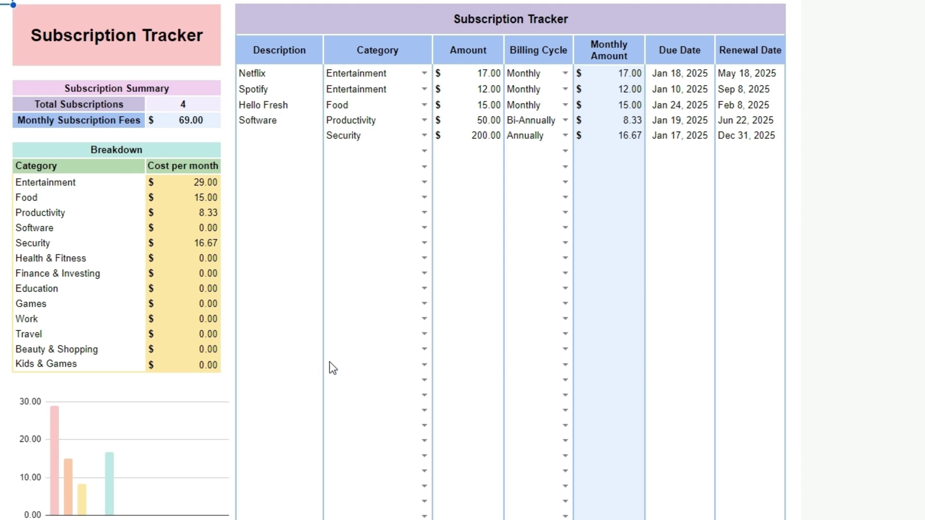
Check Netflix's Billing Cycle and Category dropdowns without changing them, then select its renewal date
left_click(564, 73)
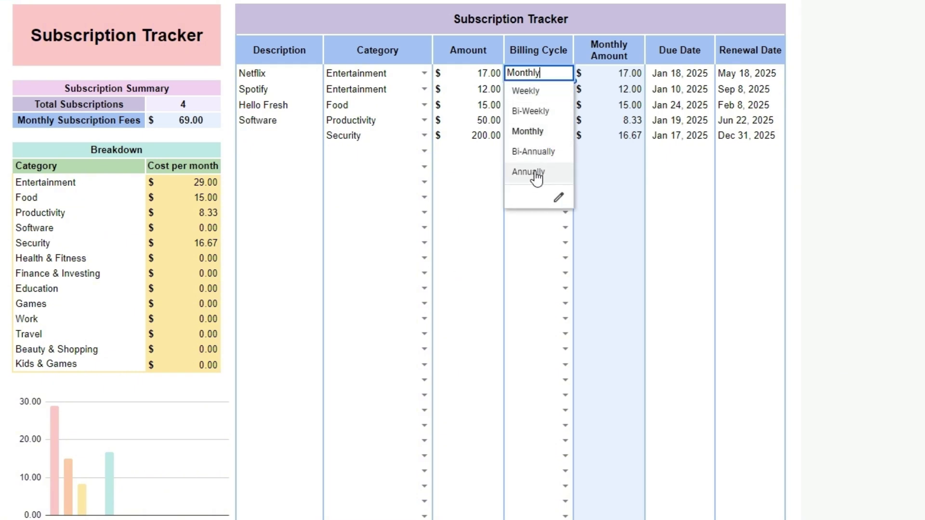
left_click(472, 188)
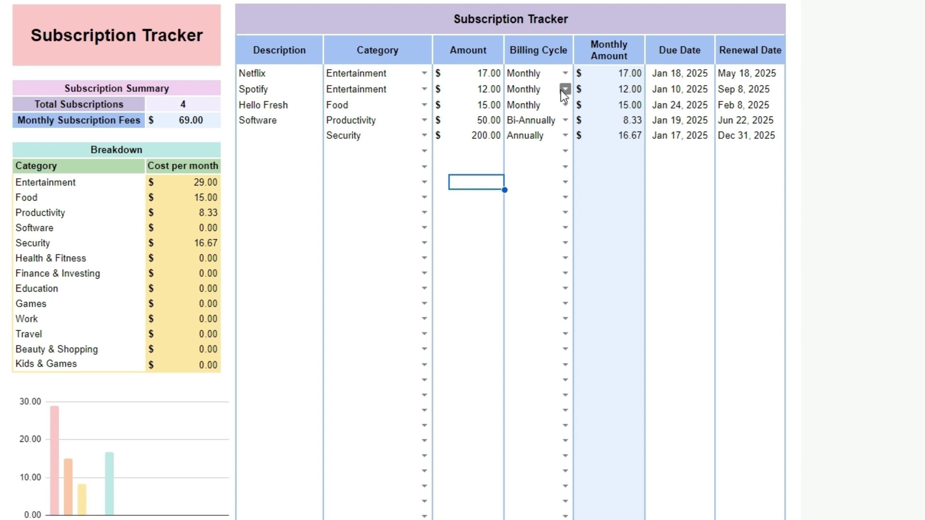
left_click(424, 73)
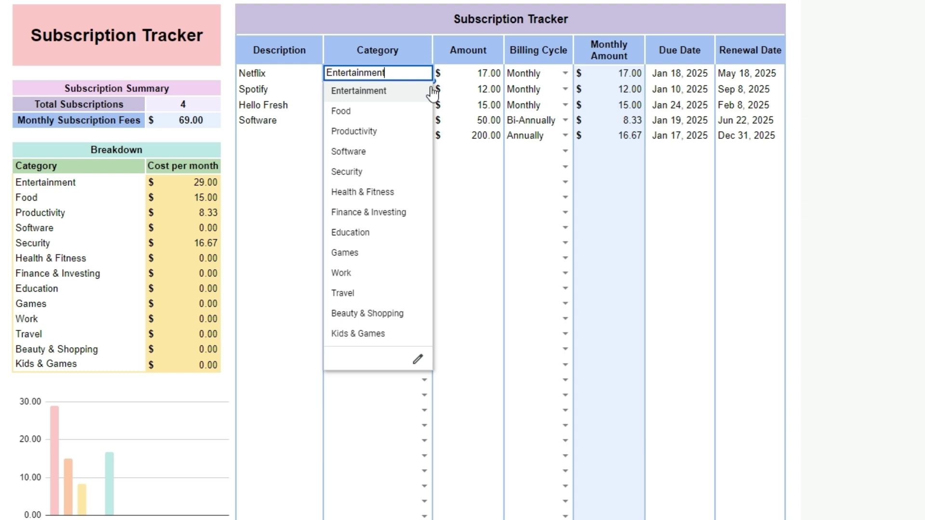
left_click(483, 74)
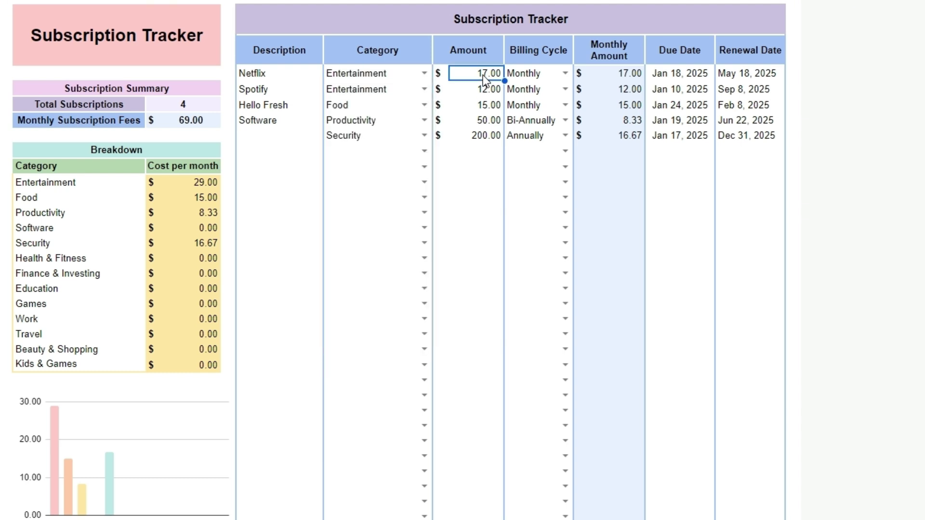
left_click(565, 74)
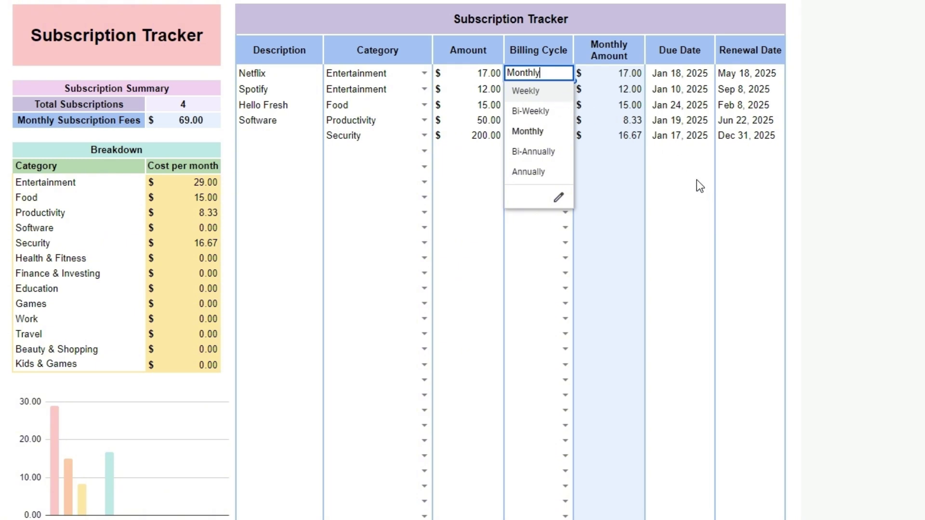
left_click(678, 74)
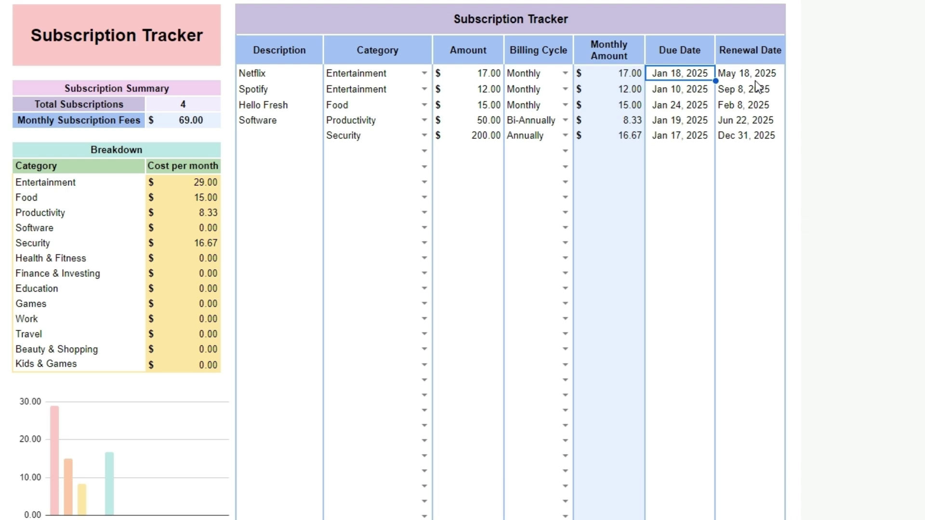
left_click(756, 80)
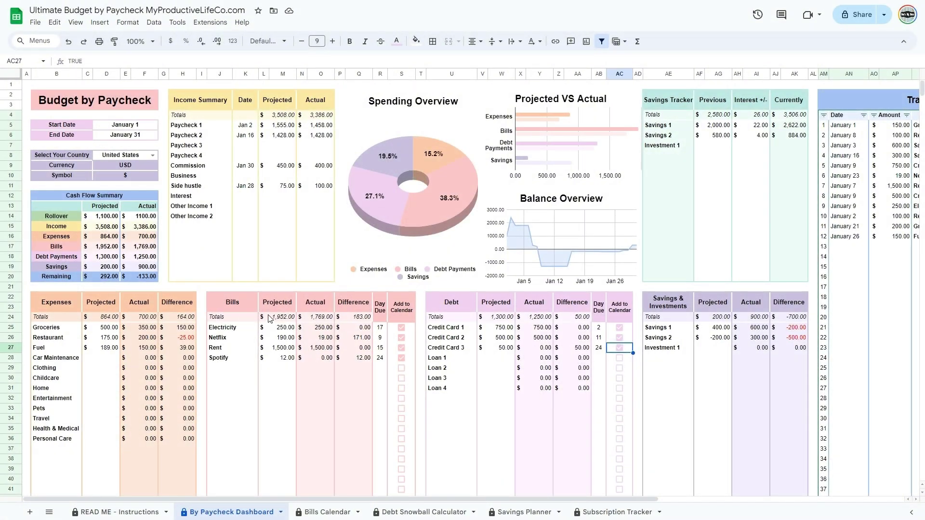
left_click(36, 22)
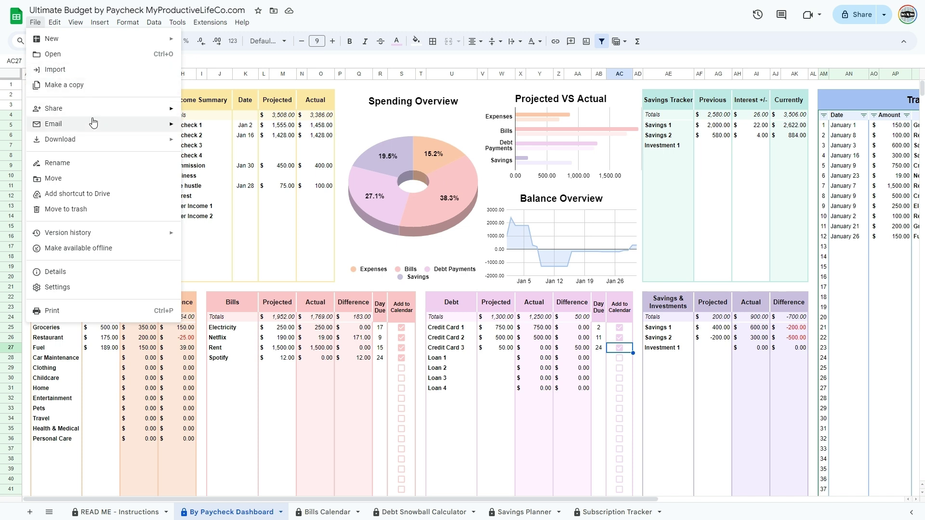
left_click(248, 338)
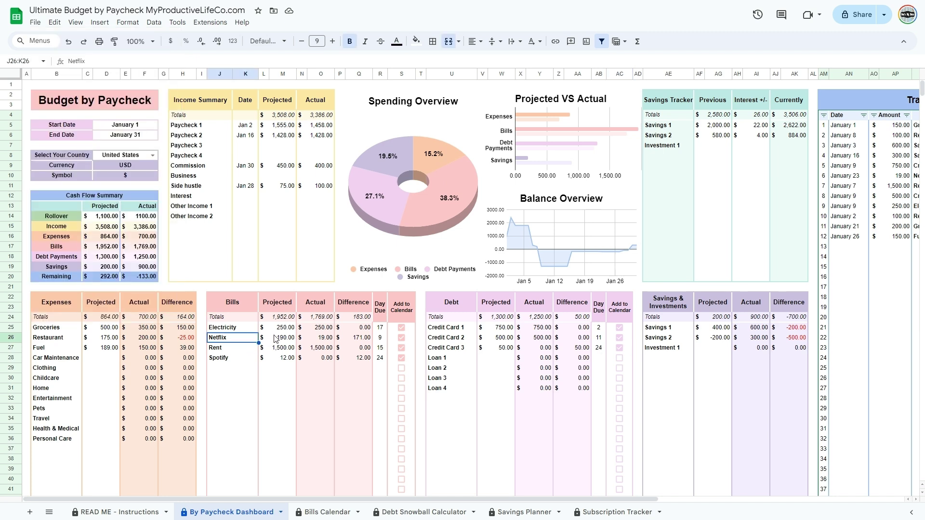
left_click_drag(282, 328, 287, 364)
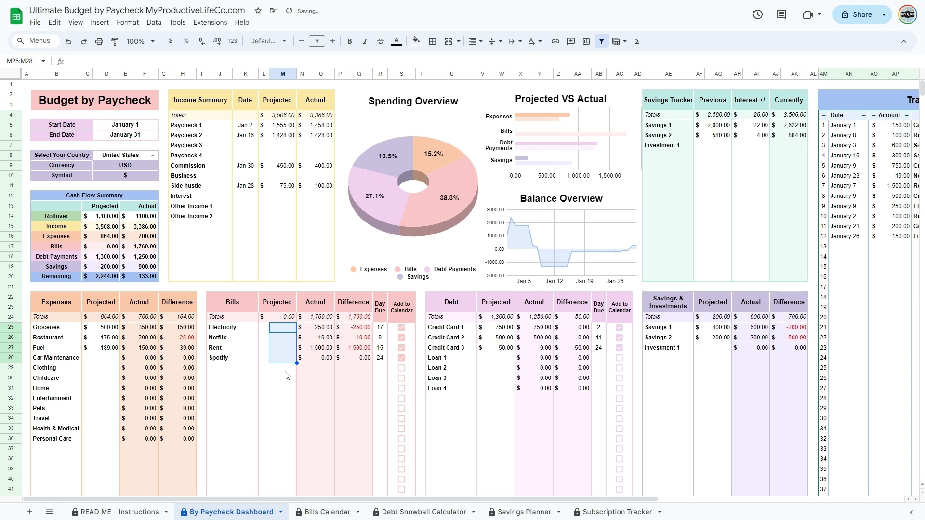
key("ctrl+z")
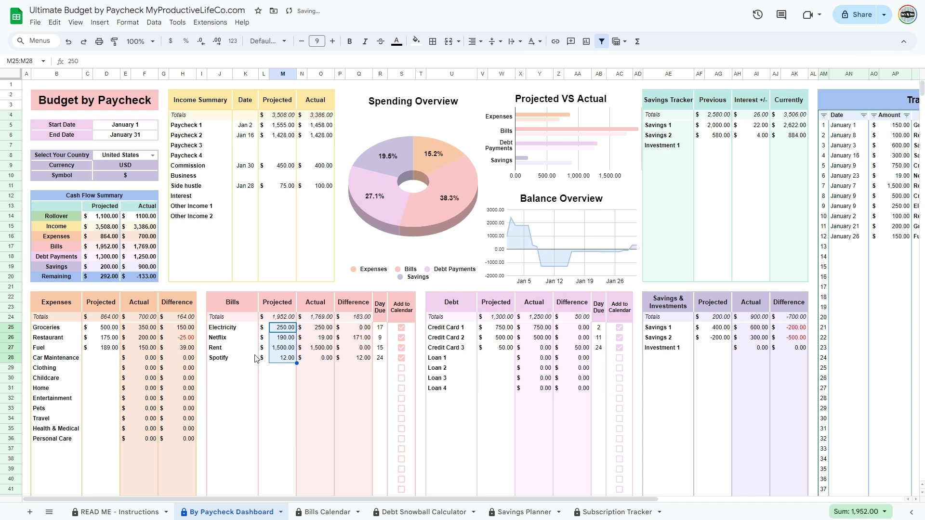
left_click(288, 381)
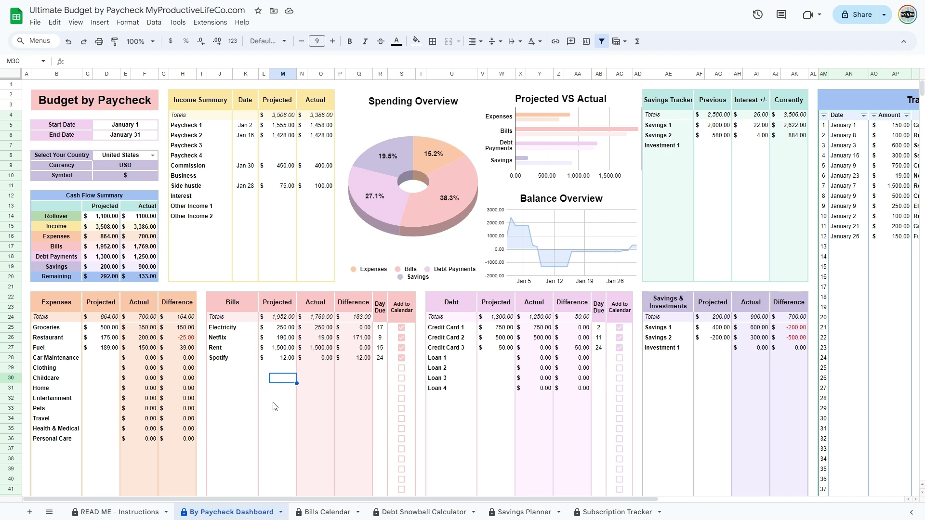
Duplicate the By Paycheck Dashboard tab, rename the copy jan2025, and return to the original
right_click(236, 515)
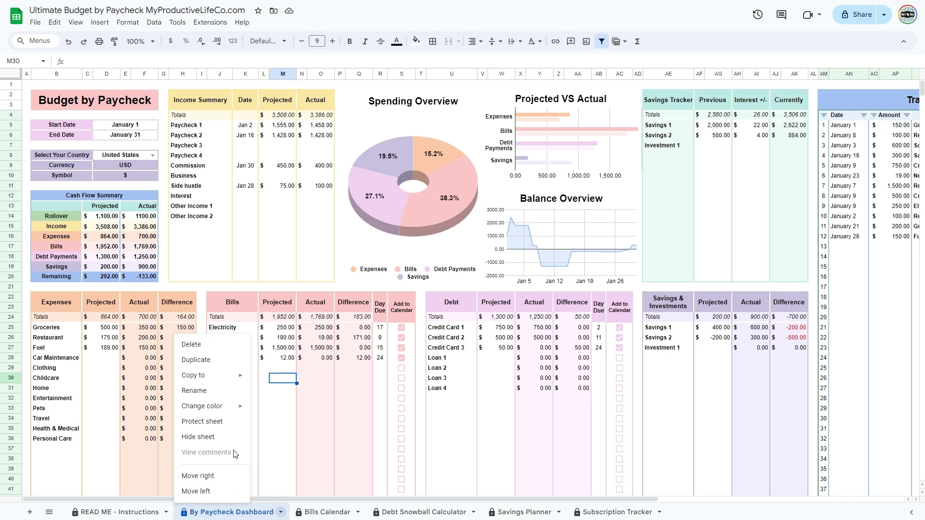
left_click(208, 366)
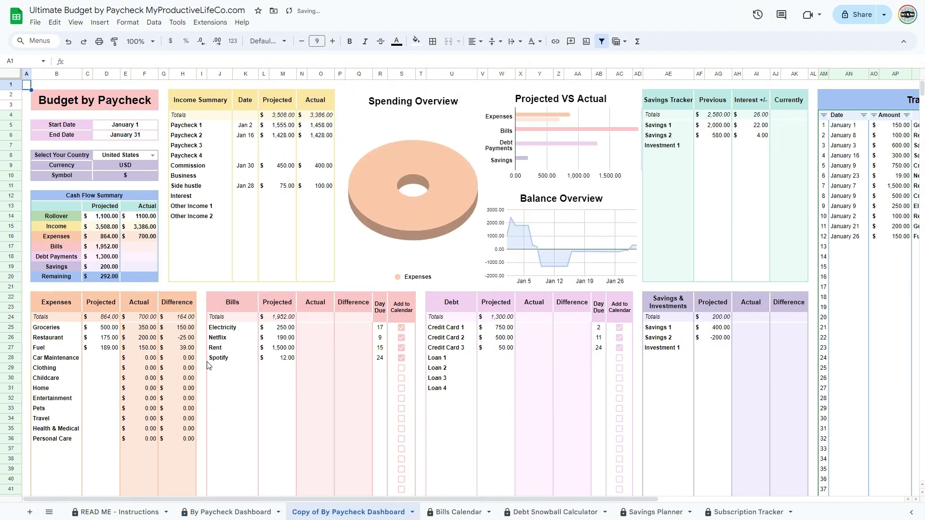
double_click(334, 514)
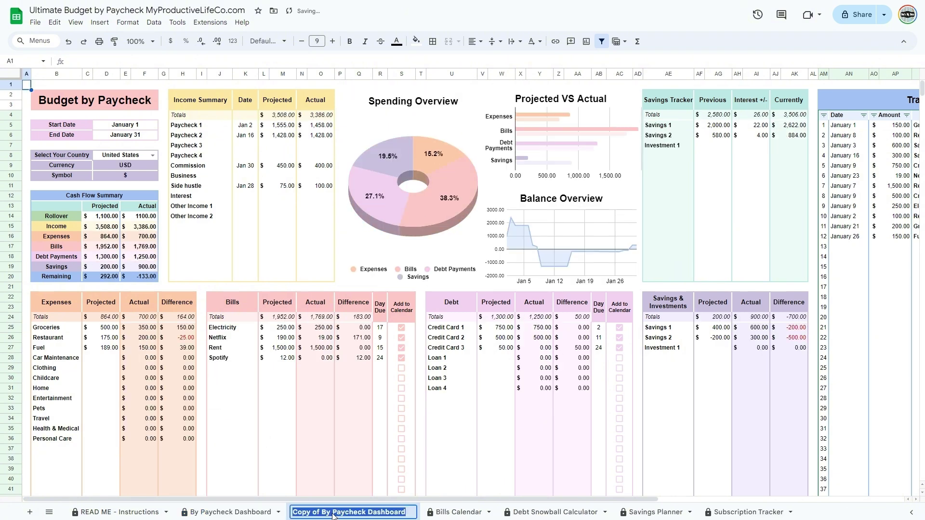
type("jan205")
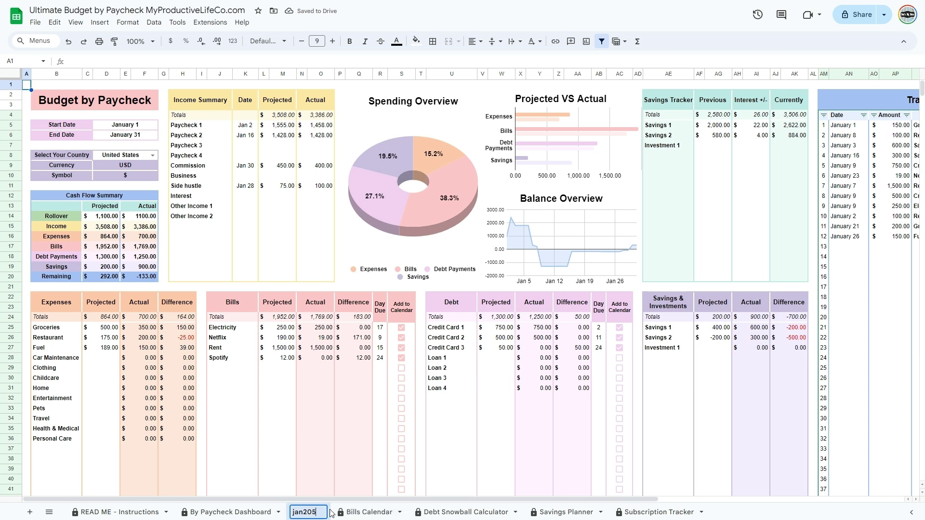
key("BackSpace")
type("25")
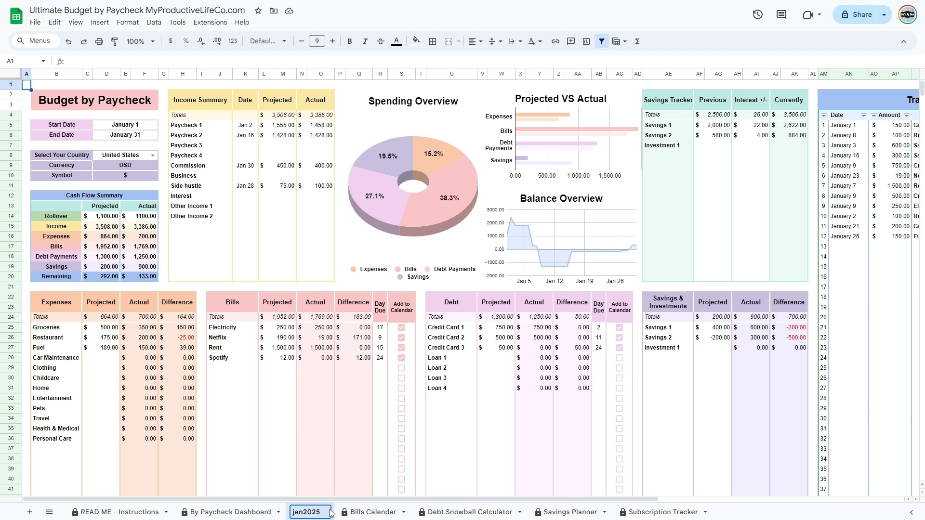
left_click(258, 420)
left_click(233, 512)
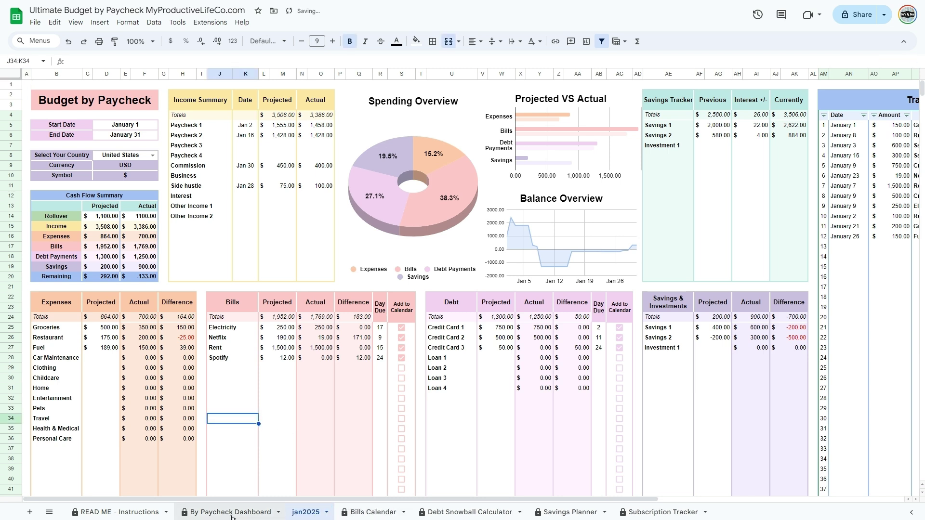